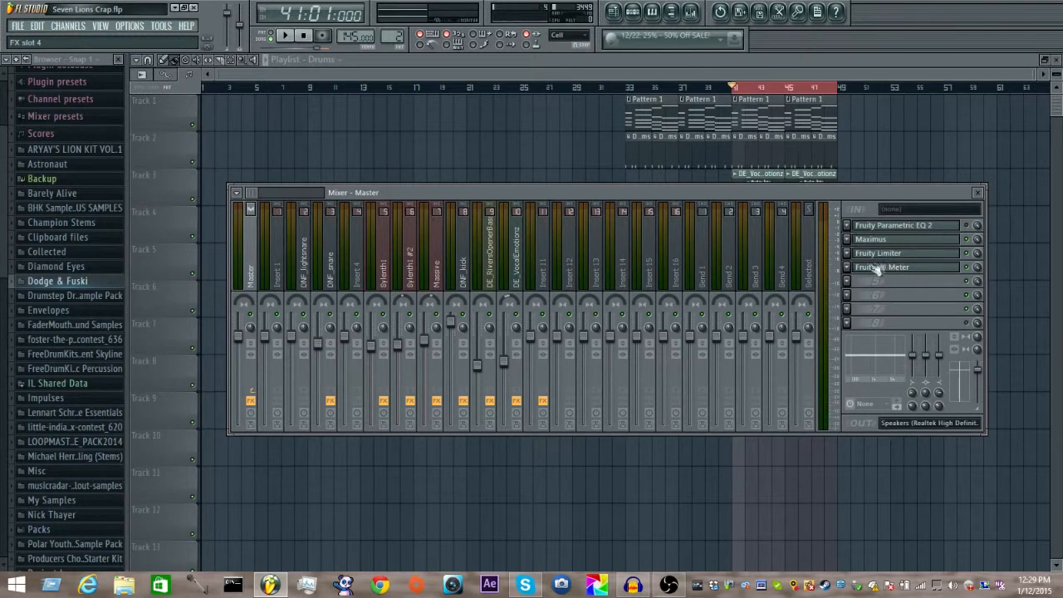
Step: Open the Maximus effect loaded on the mixer's Master track
{"action": "left_click", "coordinate": [910, 280]}
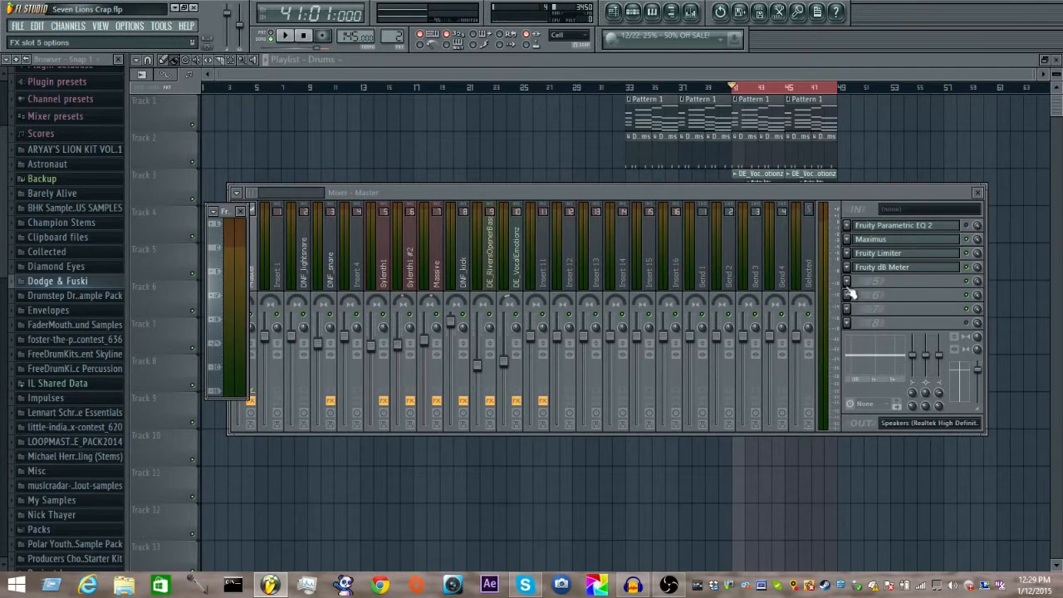
{"action": "left_click", "coordinate": [887, 245]}
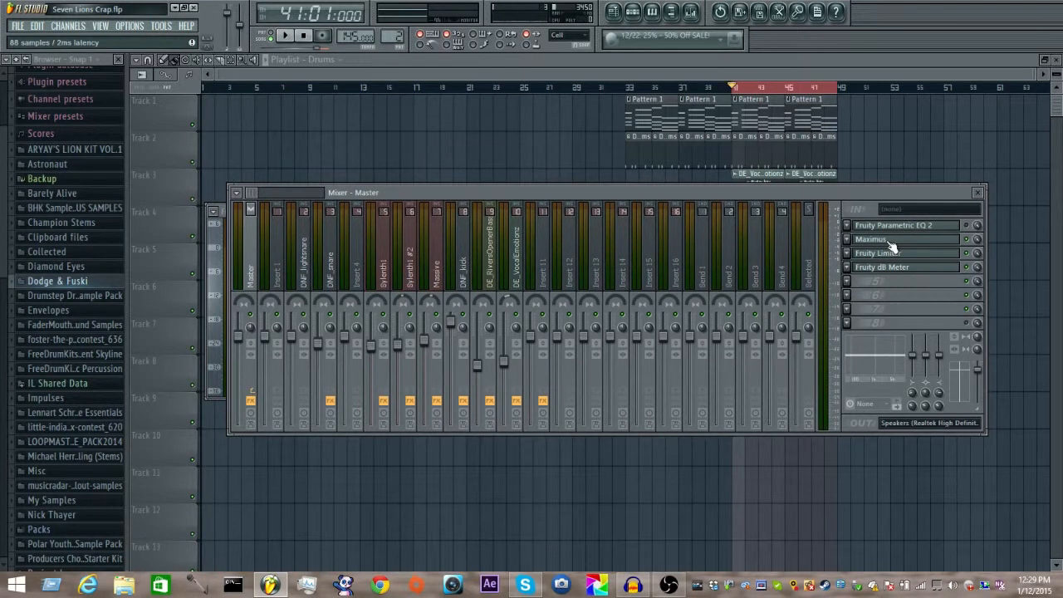
{"action": "left_click", "coordinate": [891, 246]}
{"action": "left_click", "coordinate": [974, 262]}
{"action": "left_click", "coordinate": [942, 242]}
{"action": "left_click", "coordinate": [942, 241]}
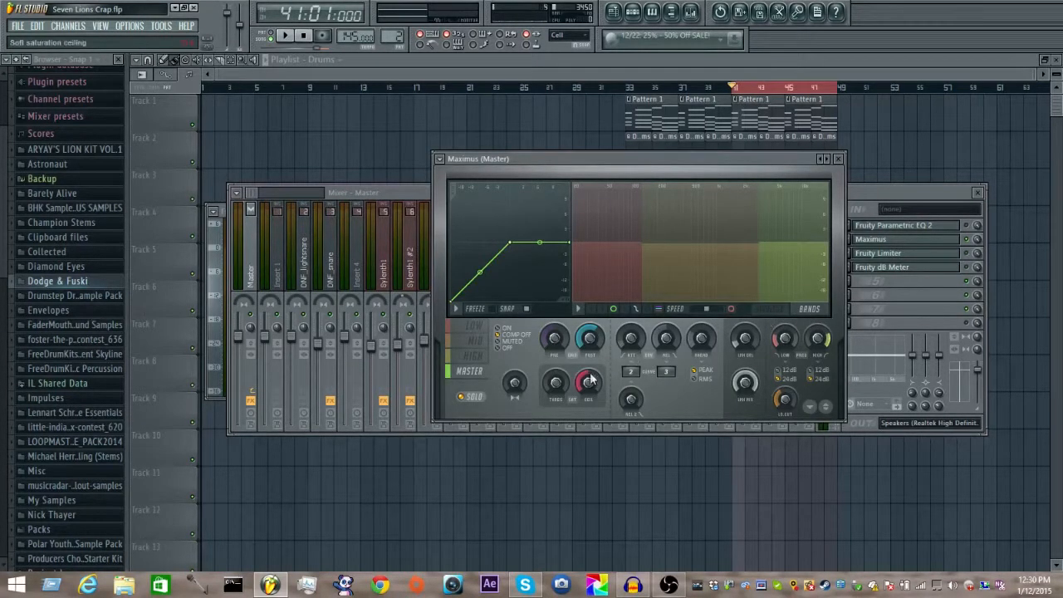
Step: Switch Maximus to the mid band and audition it soloed
{"action": "left_click", "coordinate": [474, 332]}
{"action": "left_click", "coordinate": [474, 341]}
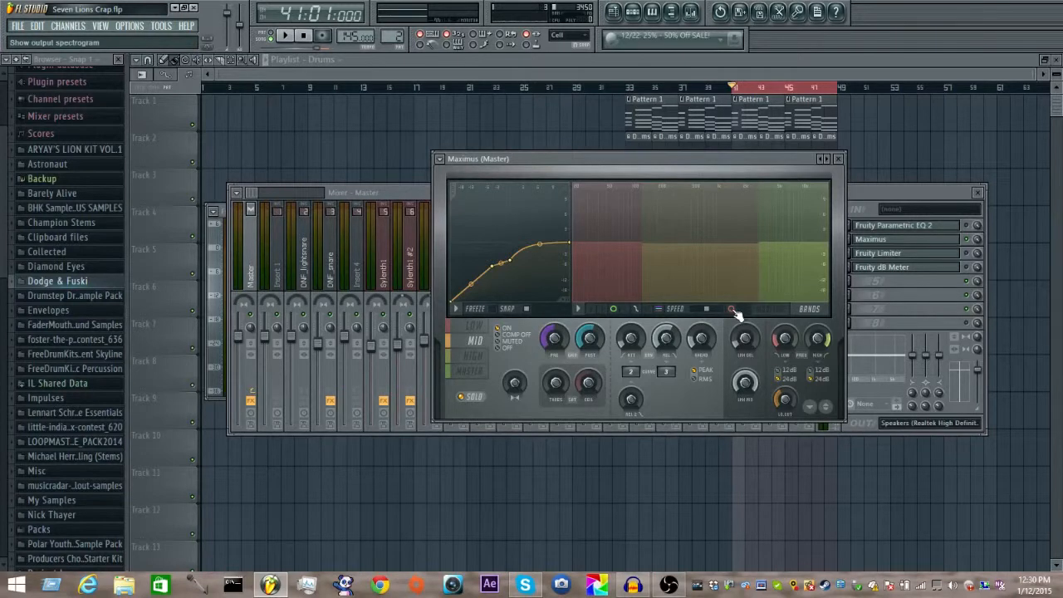
{"action": "key", "text": "space"}
Step: Play the song loop with only the low band soloed and examine its frequency range in the bands display
{"action": "key", "text": "space"}
{"action": "left_click", "coordinate": [474, 330]}
{"action": "key", "text": "space"}
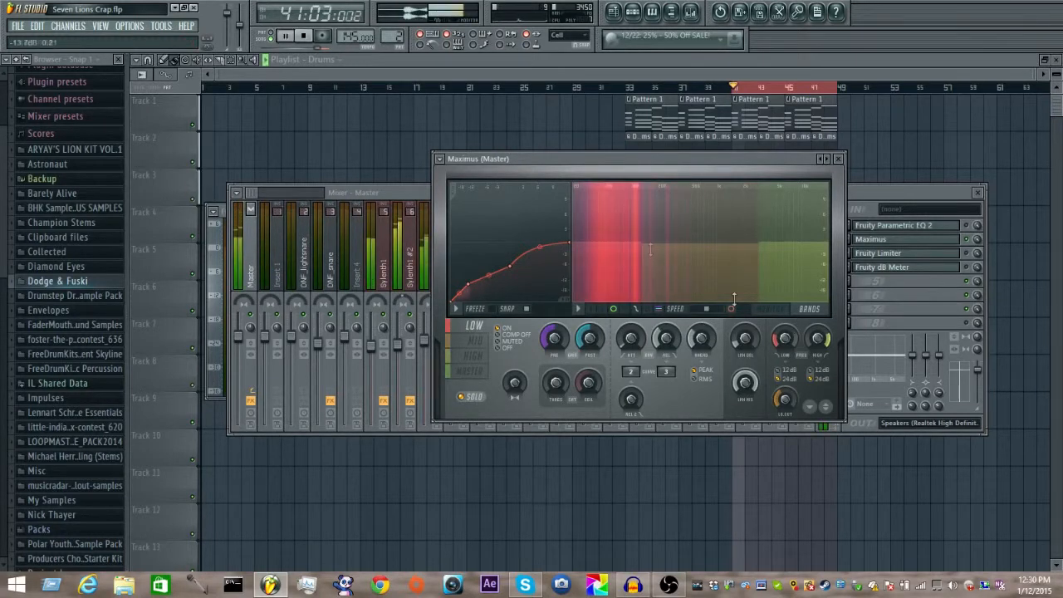
{"action": "key", "text": "space"}
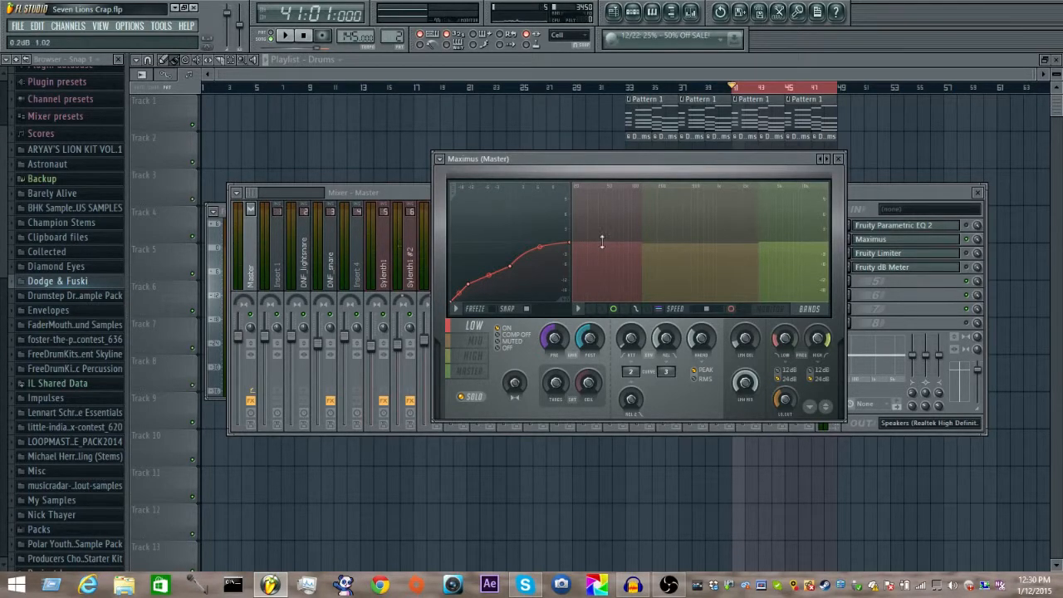
{"action": "key", "text": "space"}
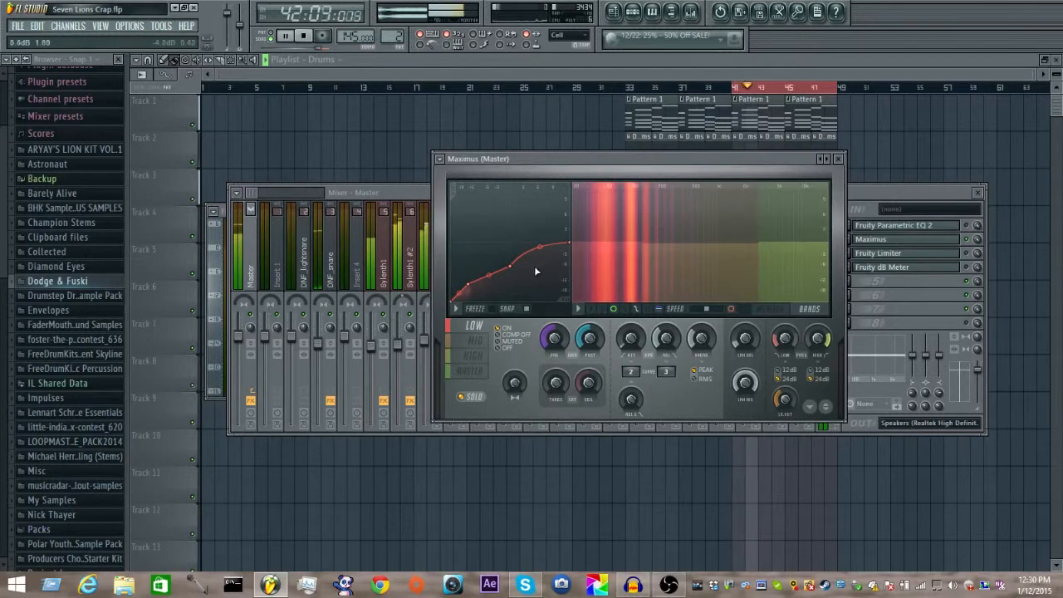
{"action": "key", "text": "space"}
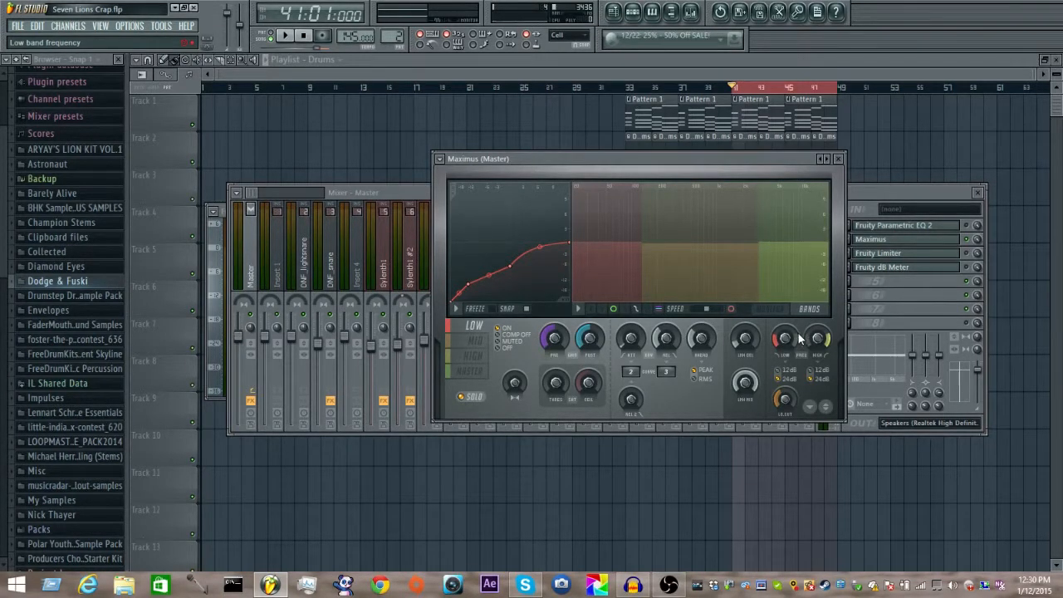
Step: Audition the mid band and the high band one after the other in the looped section
{"action": "left_click", "coordinate": [474, 342]}
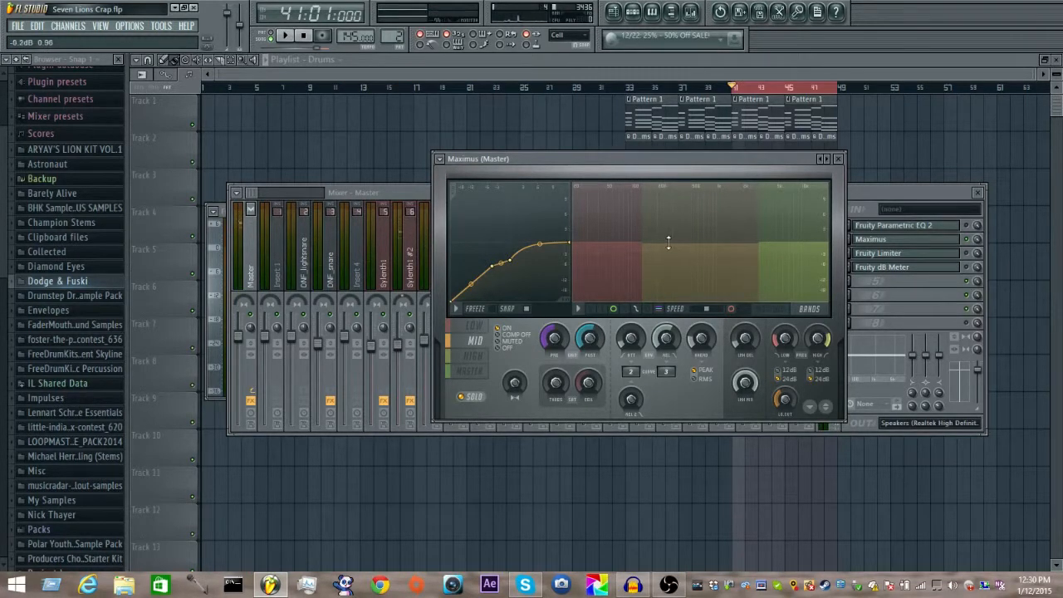
{"action": "key", "text": "space"}
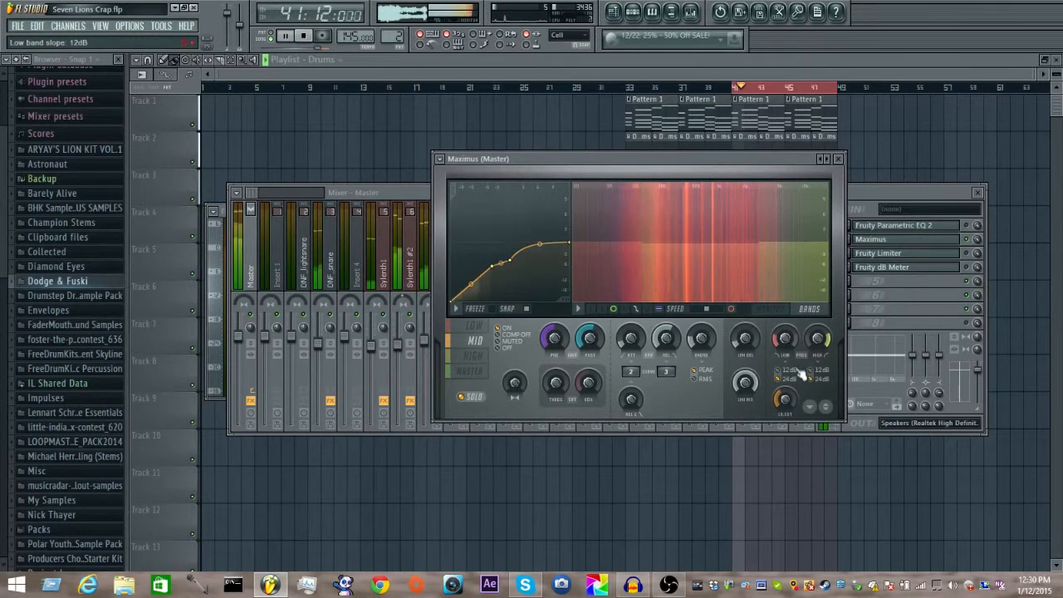
{"action": "key", "text": "space"}
{"action": "left_click", "coordinate": [472, 356]}
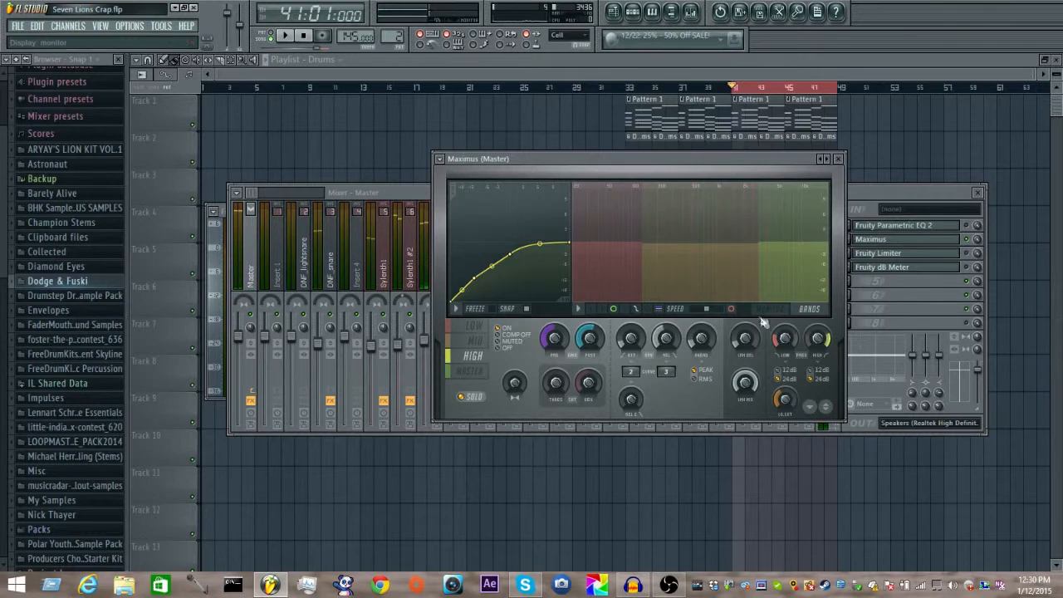
{"action": "key", "text": "space"}
{"action": "key", "text": "space"}
Step: Select the low band, change the display to the monitor view and play the loop to examine its compression
{"action": "left_click", "coordinate": [475, 329]}
{"action": "left_click", "coordinate": [783, 309]}
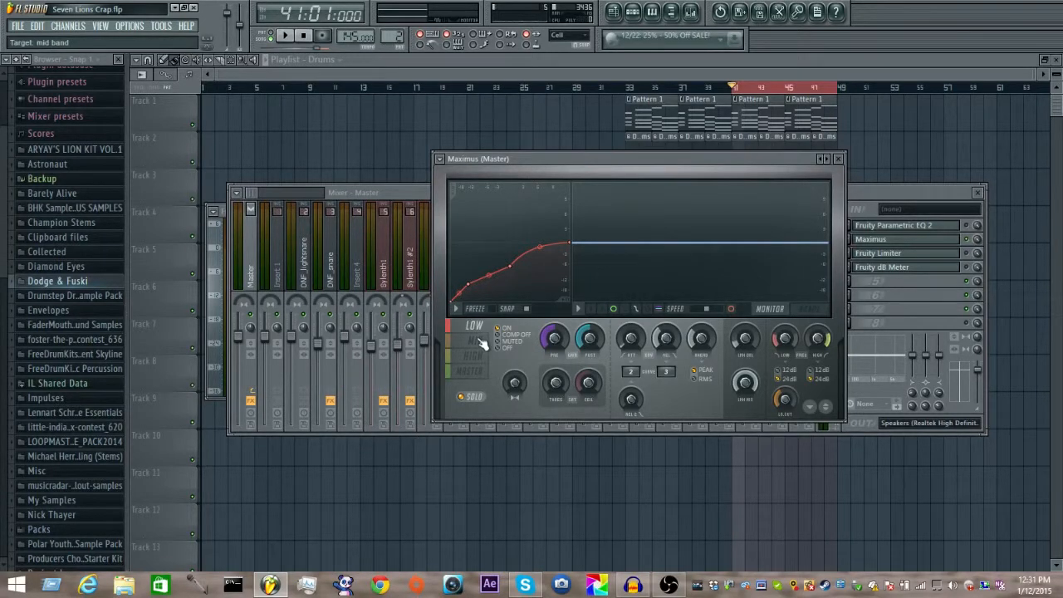
{"action": "key", "text": "space"}
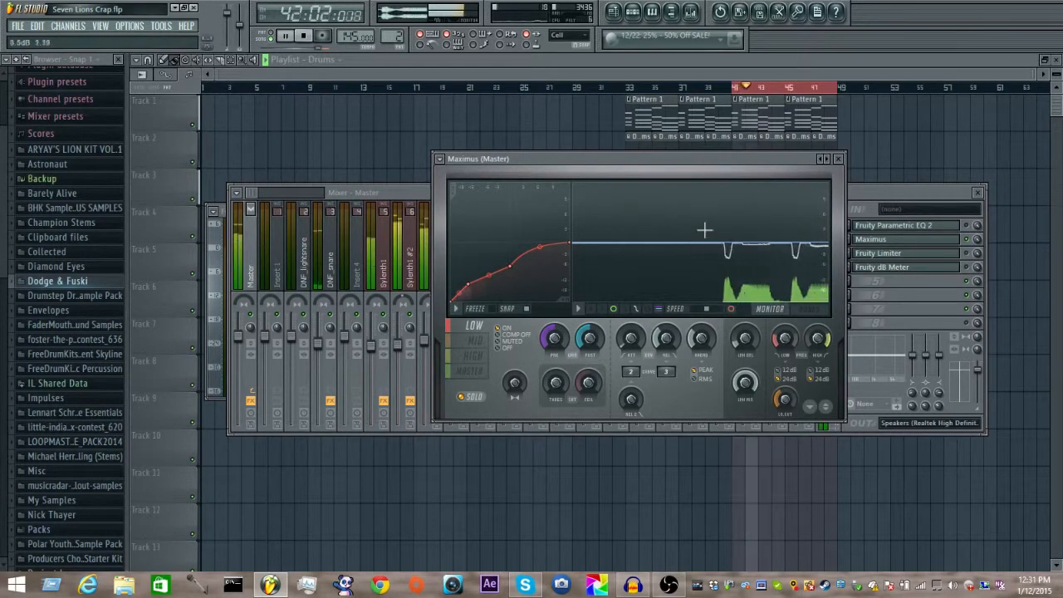
{"action": "key", "text": "space"}
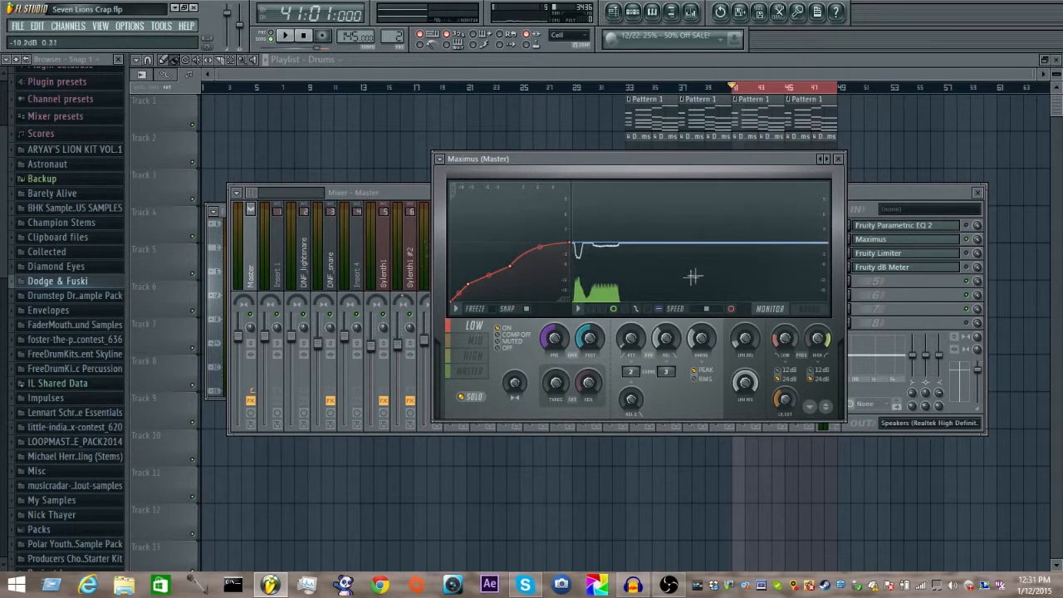
{"action": "key", "text": "space"}
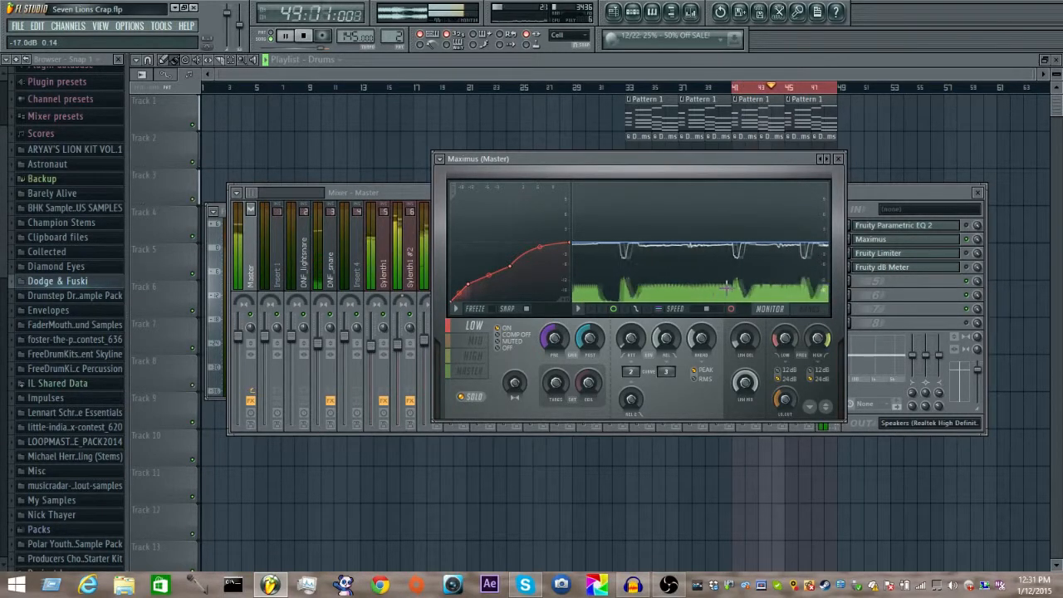
{"action": "key", "text": "space"}
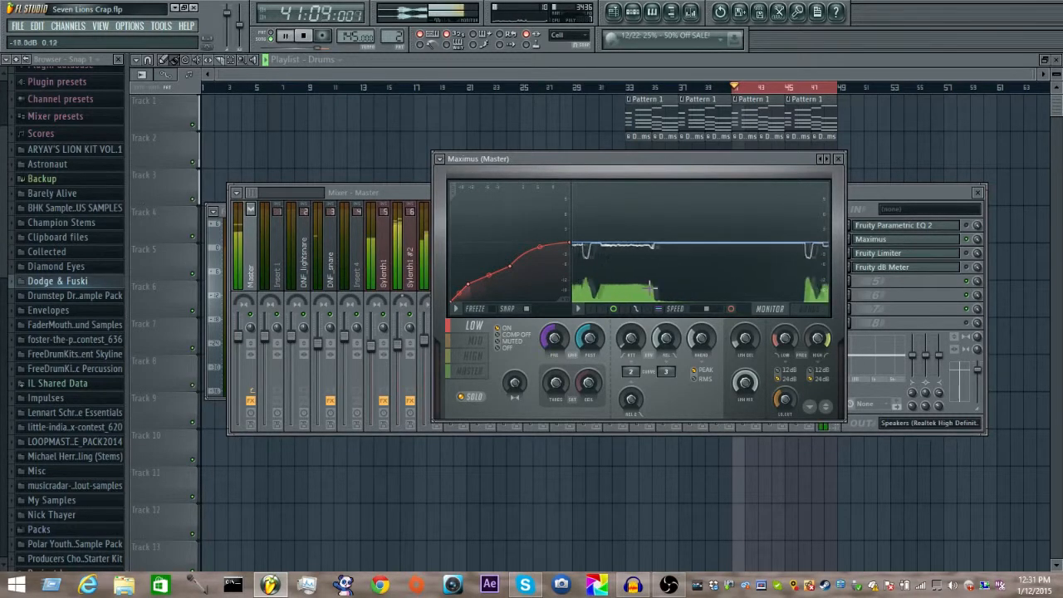
Step: Try lowering the second point of the low band's compression curve during playback
{"action": "key", "text": "space"}
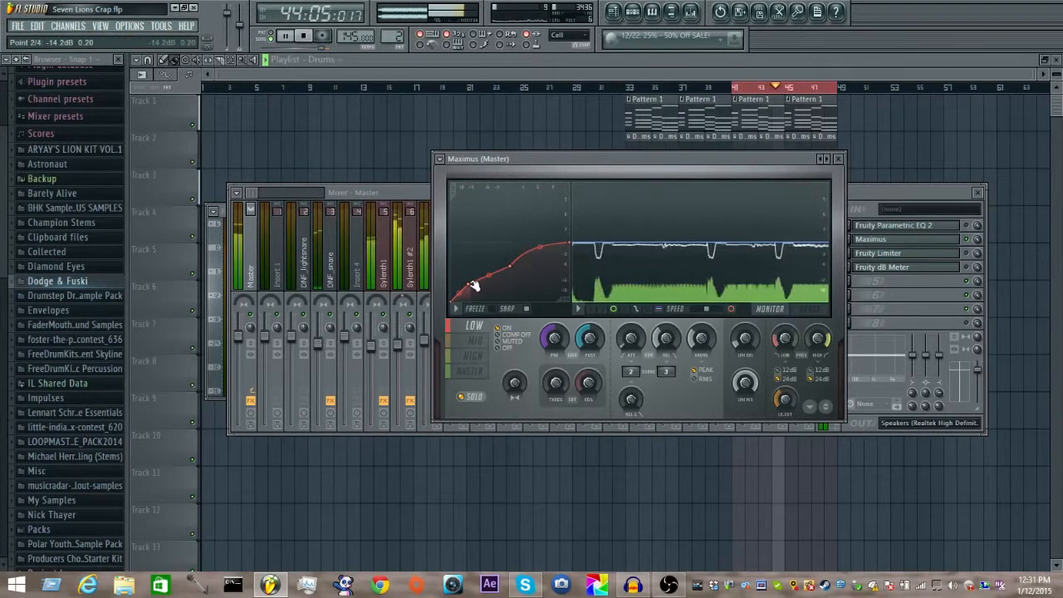
{"action": "left_click_drag", "start_coordinate": [473, 286], "coordinate": [464, 290]}
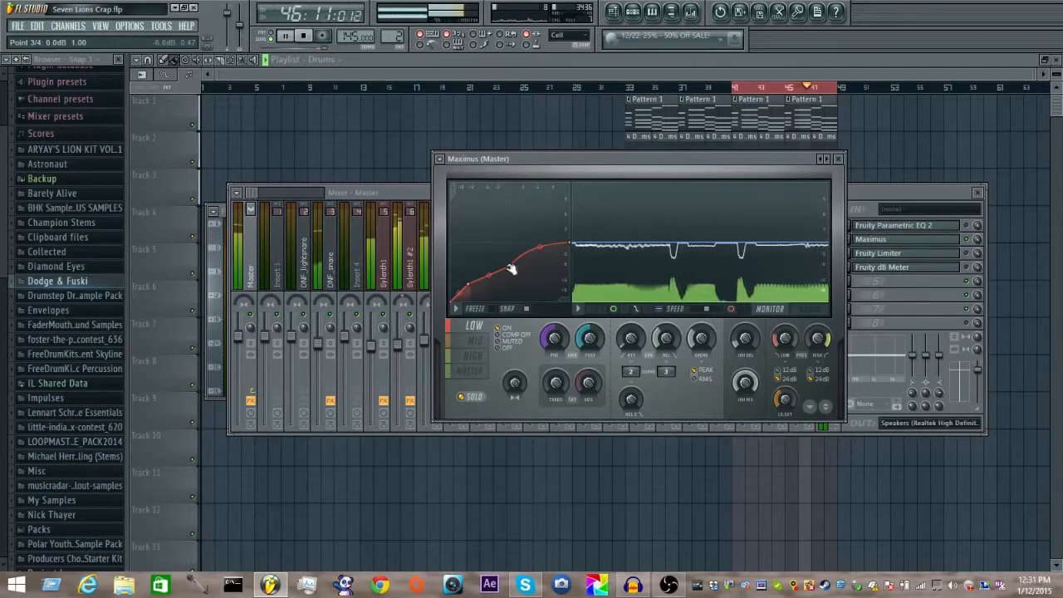
{"action": "key", "text": "space"}
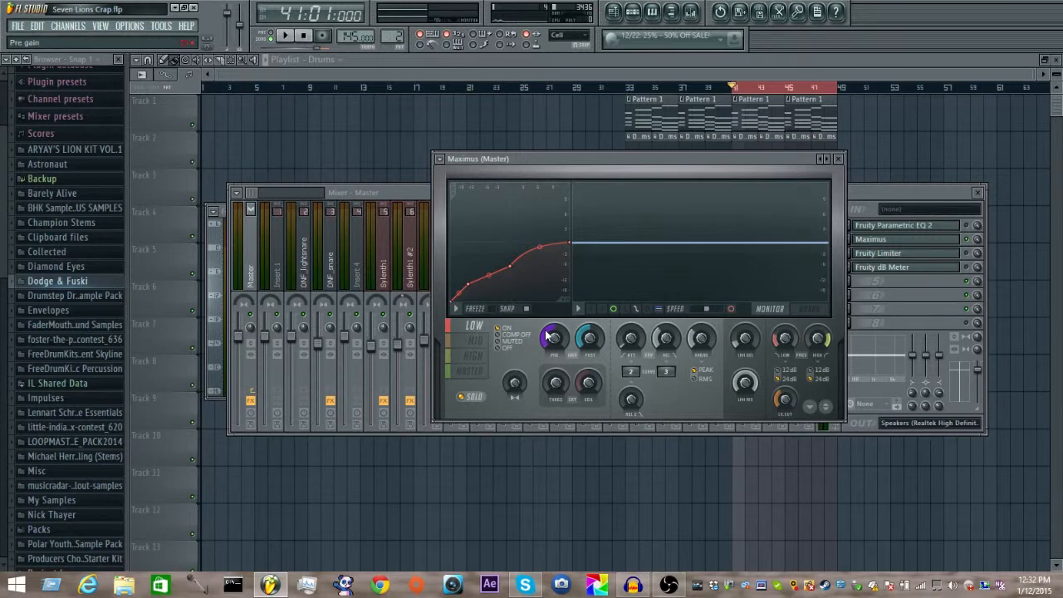
Step: Adjust the low band's release time to about 21.31 ms while auditioning the loop
{"action": "key", "text": "space"}
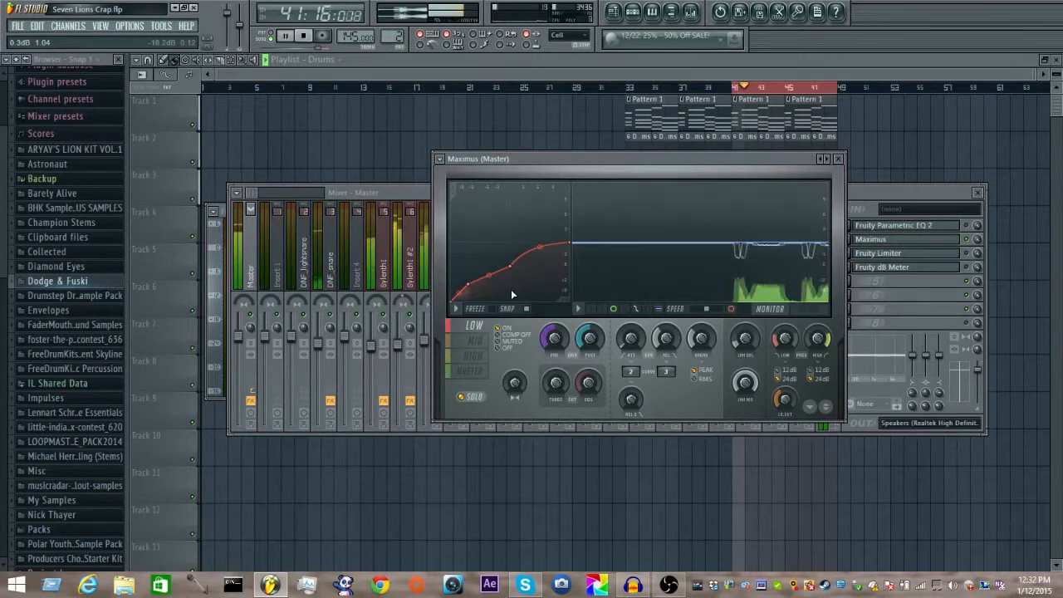
{"action": "key", "text": "space"}
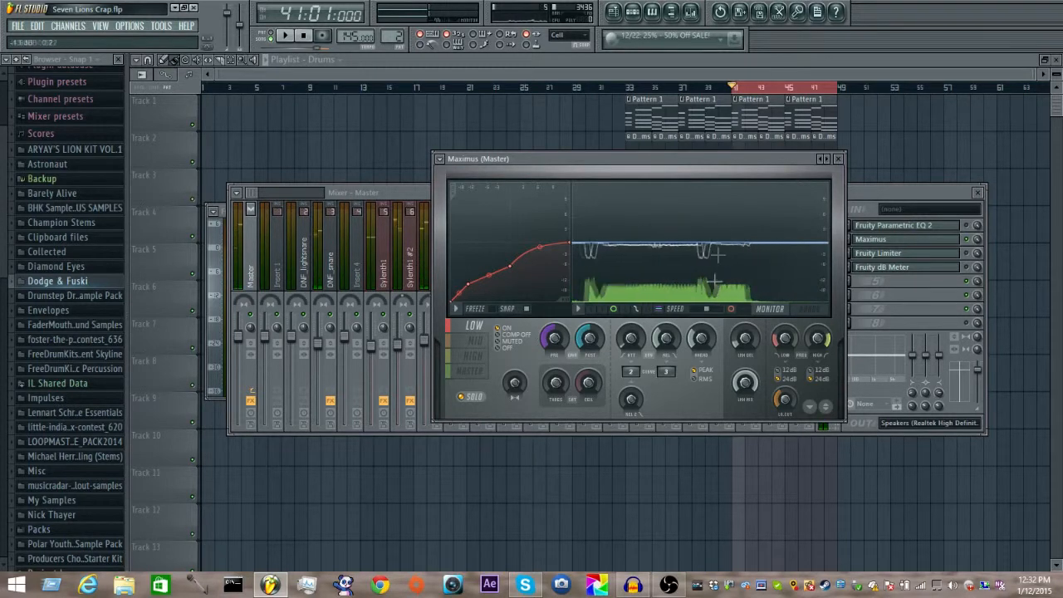
{"action": "key", "text": "space"}
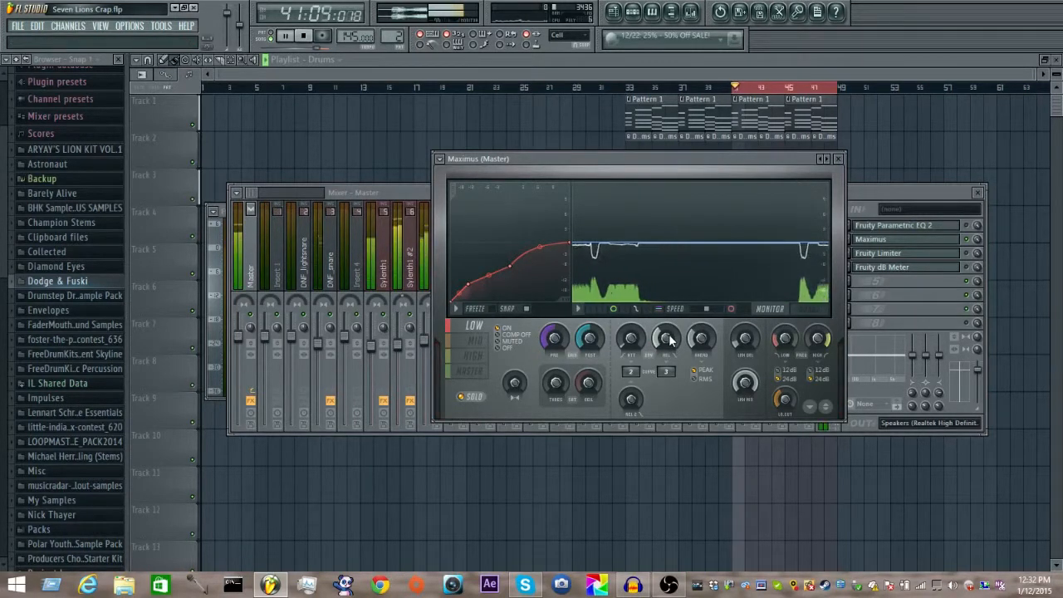
{"action": "left_click_drag", "start_coordinate": [669, 337], "coordinate": [670, 354]}
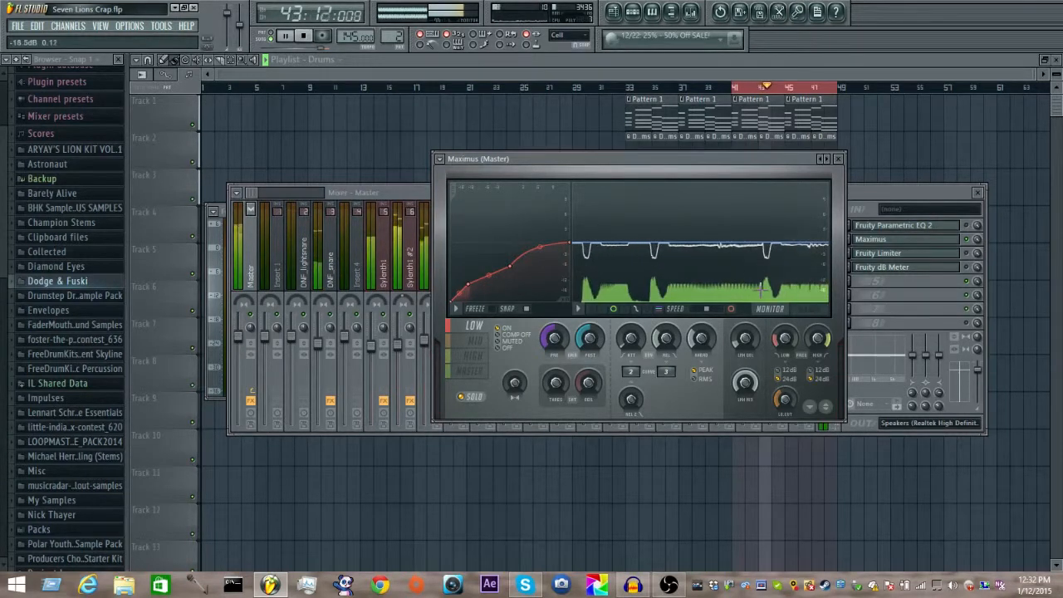
{"action": "left_click_drag", "start_coordinate": [667, 339], "coordinate": [668, 349]}
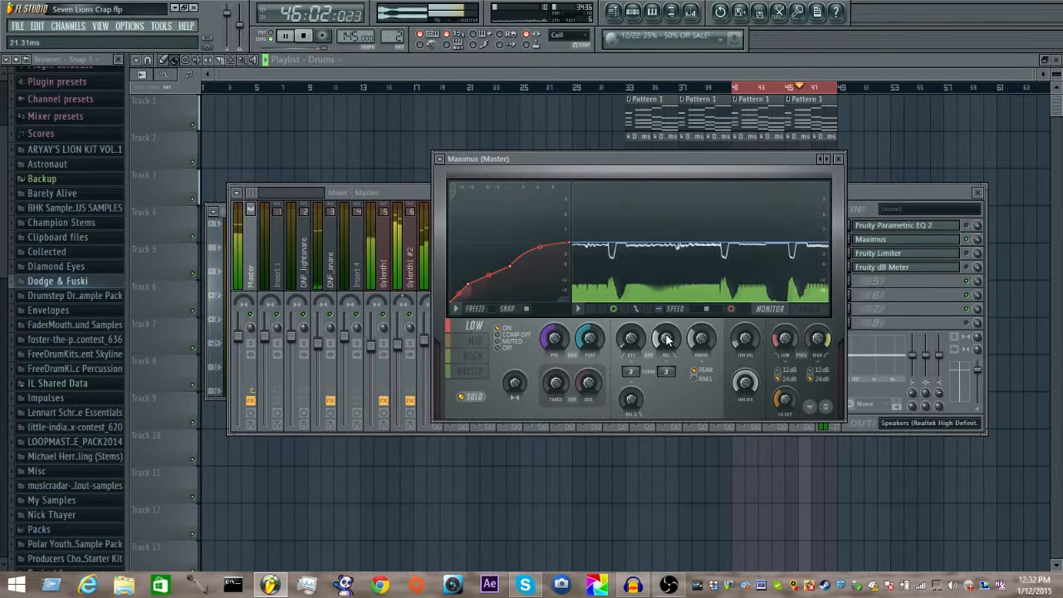
{"action": "key", "text": "space"}
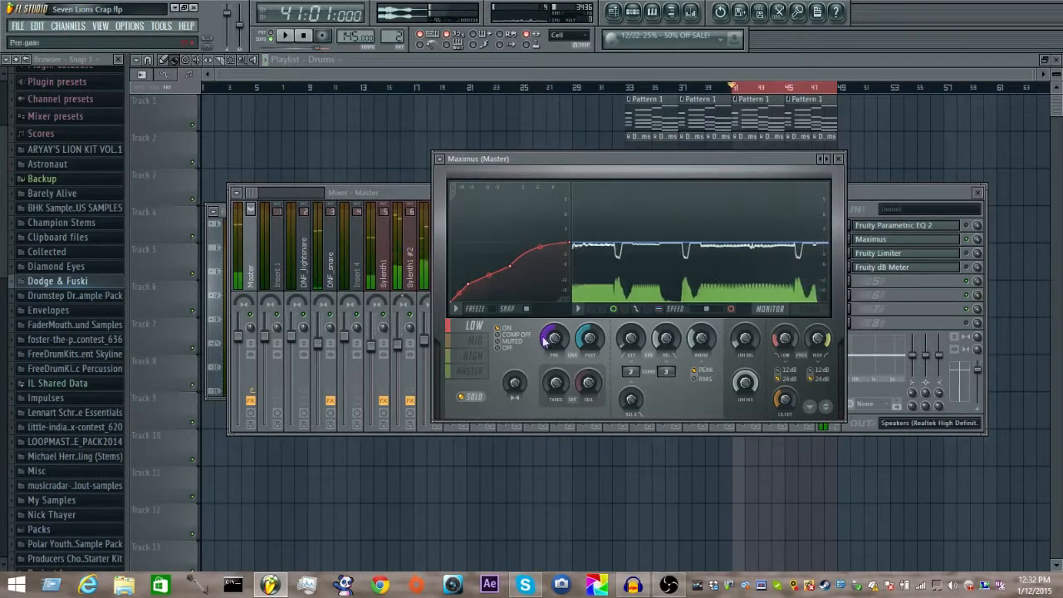
Step: Shift the second point of the mid band's compression curve toward a lower input level and audition the result
{"action": "left_click", "coordinate": [475, 341]}
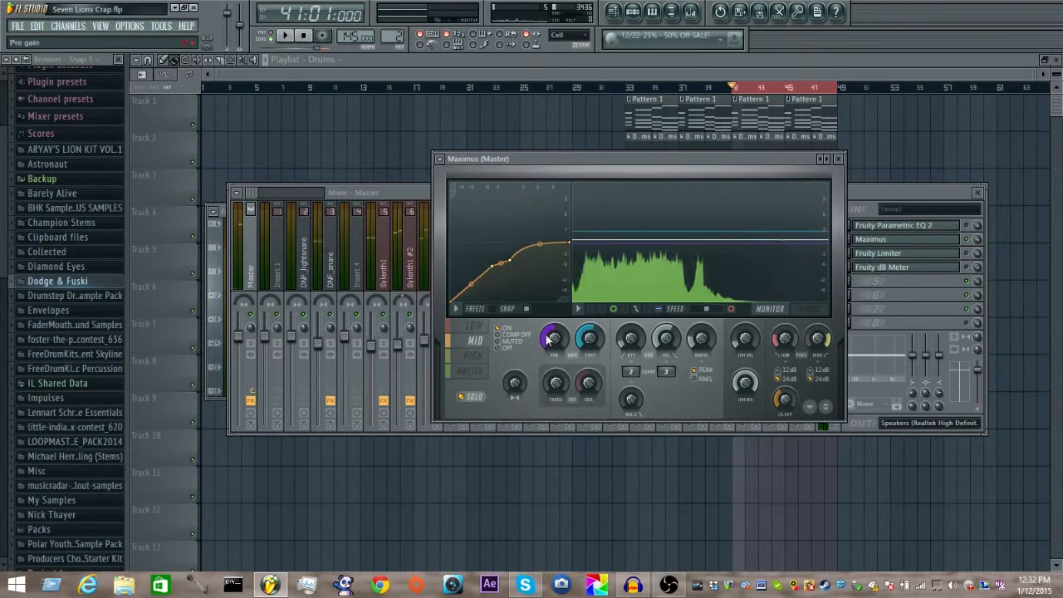
{"action": "key", "text": "space"}
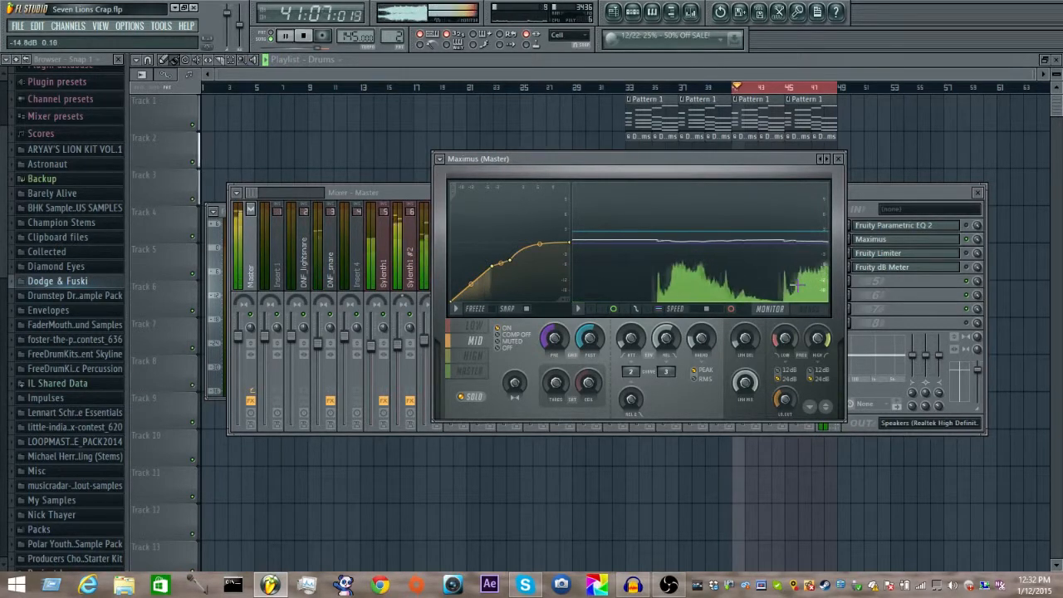
{"action": "key", "text": "space"}
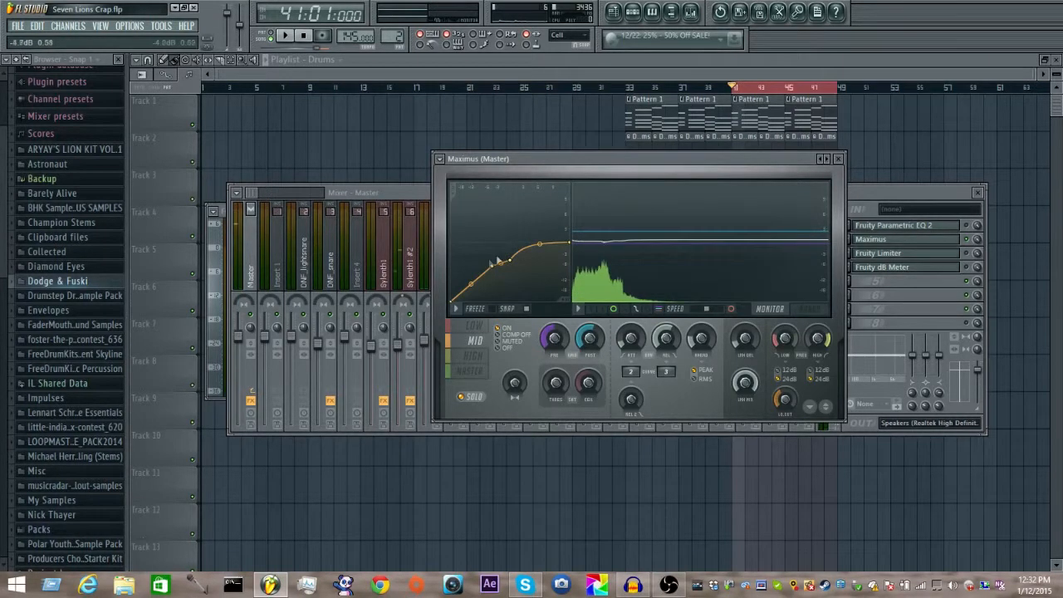
{"action": "left_click_drag", "start_coordinate": [493, 265], "coordinate": [488, 267]}
{"action": "key", "text": "space"}
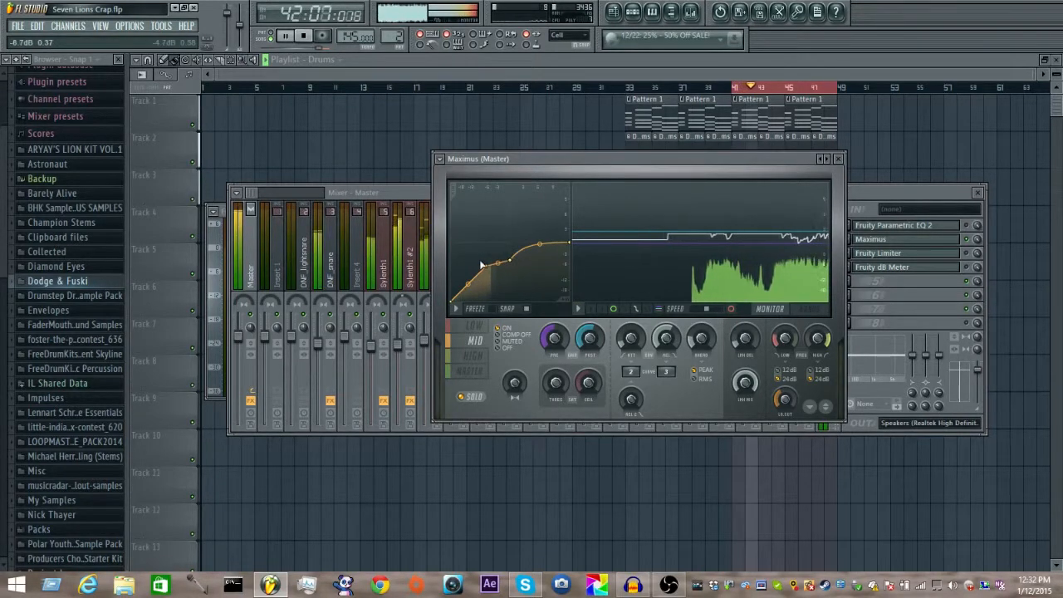
{"action": "key", "text": "space"}
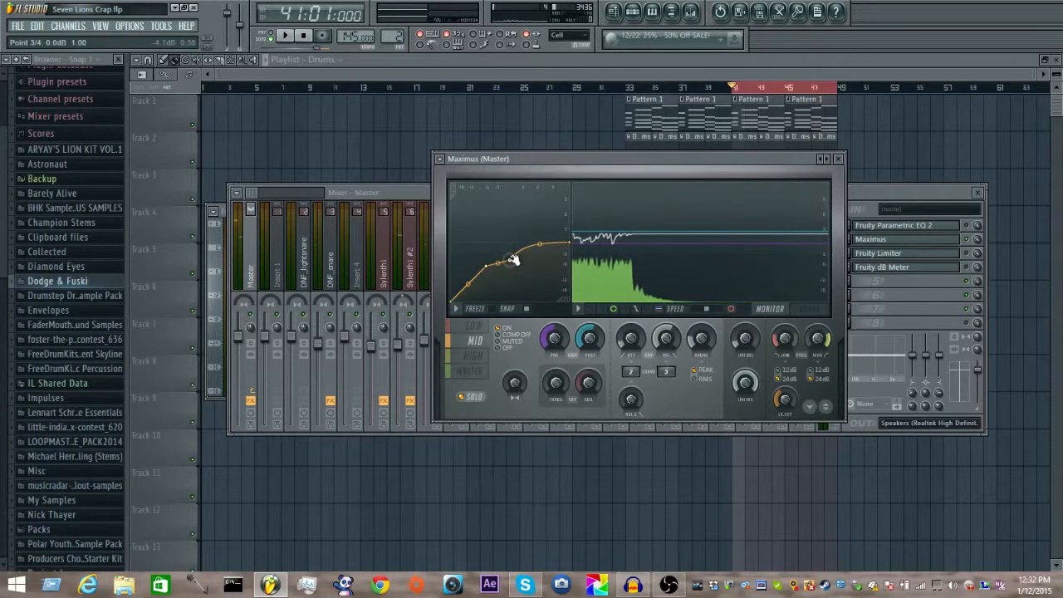
Step: Compare the compression curves of the high, low and mid bands, ending on the high band
{"action": "left_click", "coordinate": [475, 355]}
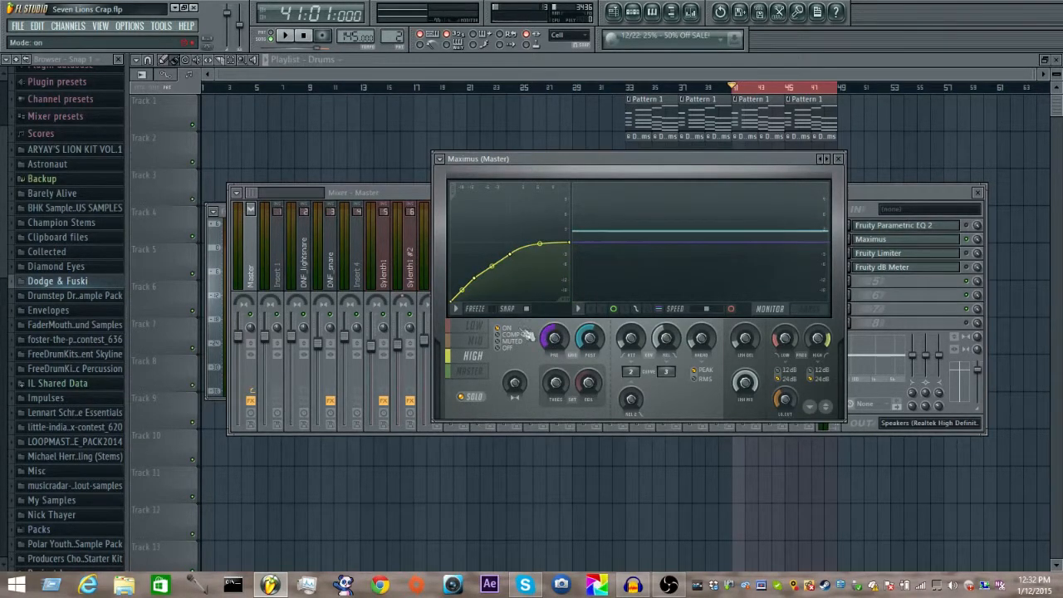
{"action": "left_click", "coordinate": [475, 328]}
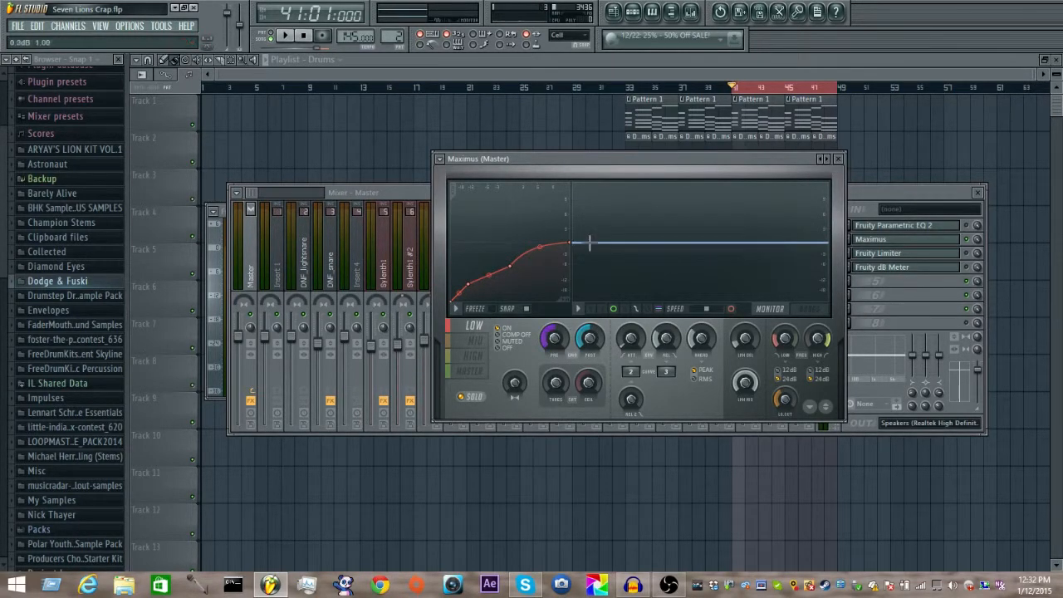
{"action": "left_click", "coordinate": [476, 349]}
{"action": "left_click", "coordinate": [475, 342]}
{"action": "left_click", "coordinate": [472, 356]}
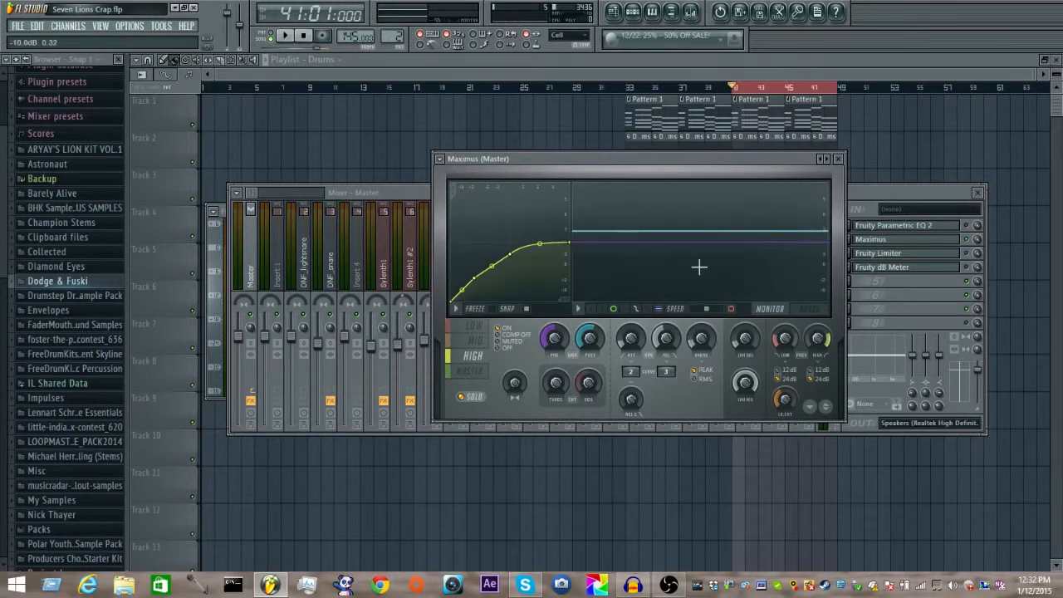
Step: Reposition the Maximus window over the mixer and play the loop with the high band soloed
{"action": "left_click_drag", "start_coordinate": [688, 155], "coordinate": [605, 162]}
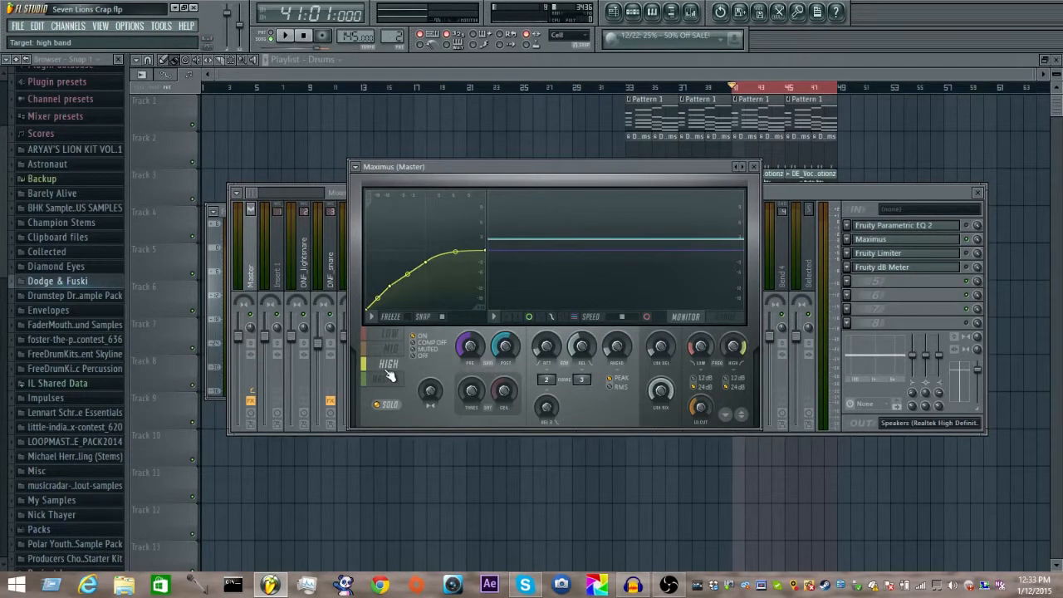
{"action": "key", "text": "space"}
{"action": "key", "text": "space"}
{"action": "left_click_drag", "start_coordinate": [515, 176], "coordinate": [594, 196]}
Step: Raise the second point of the high band's compression curve slightly and audition the loop with the band soloed
{"action": "key", "text": "space"}
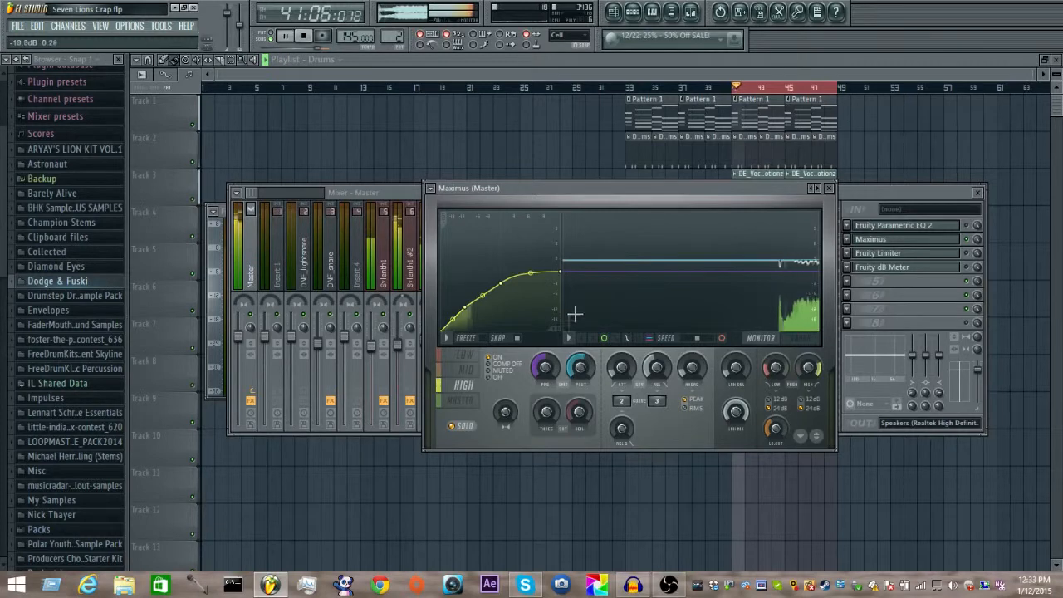
{"action": "key", "text": "space"}
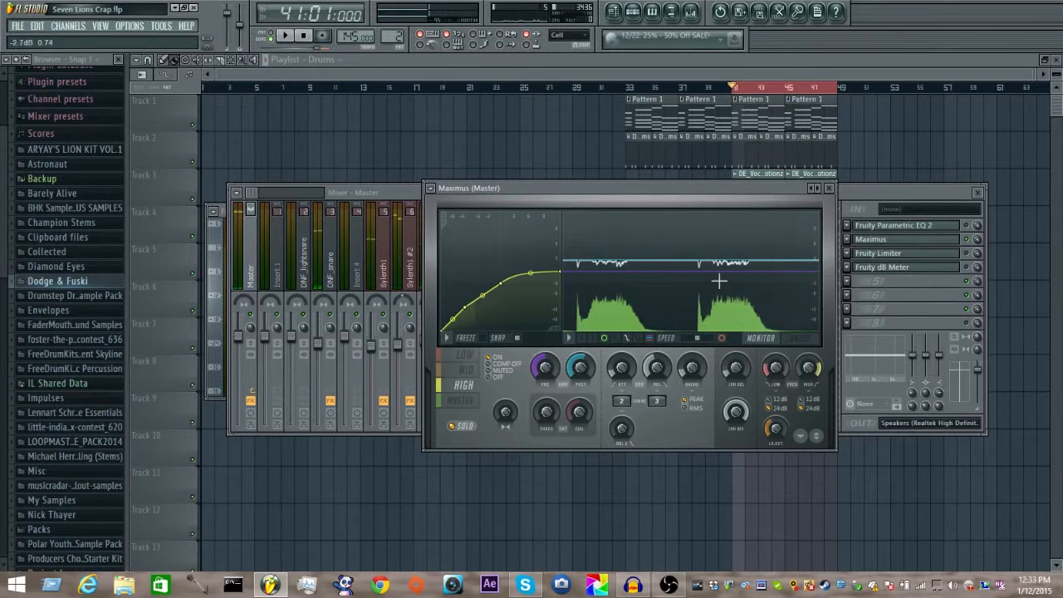
{"action": "key", "text": "space"}
{"action": "key", "text": "space"}
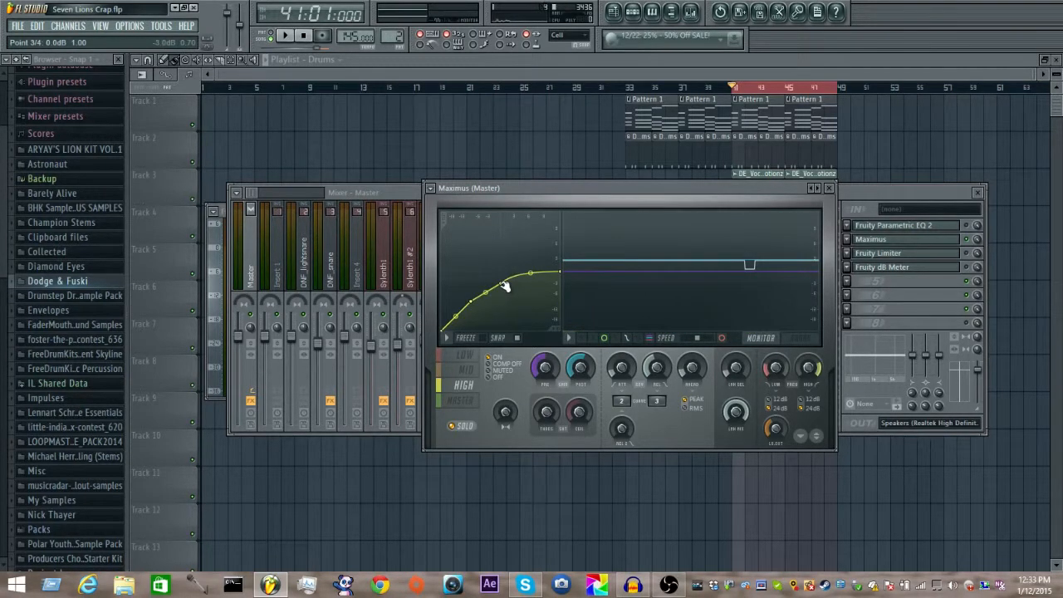
{"action": "key", "text": "space"}
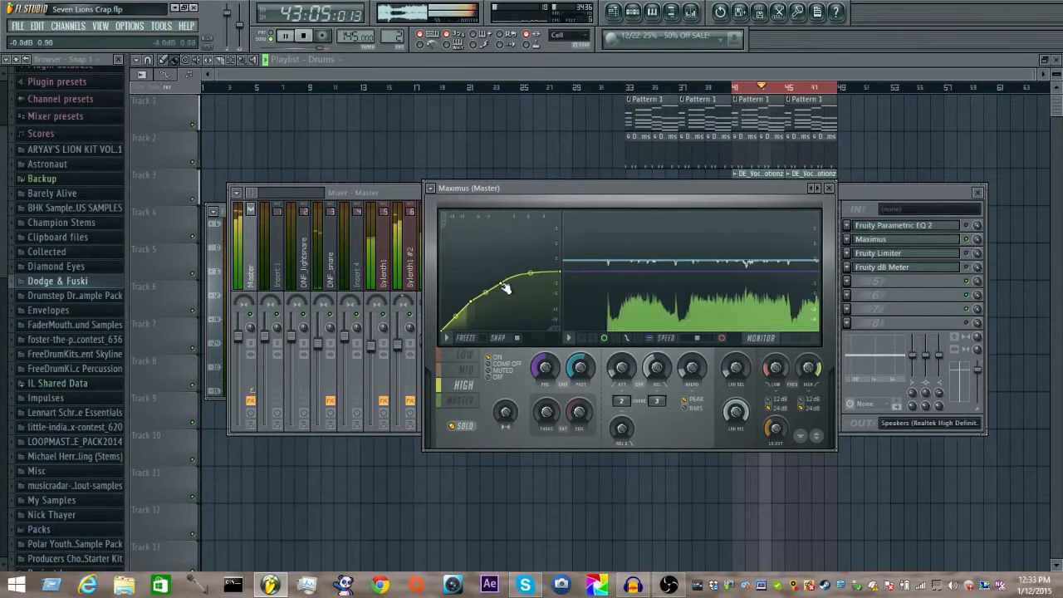
{"action": "key", "text": "space"}
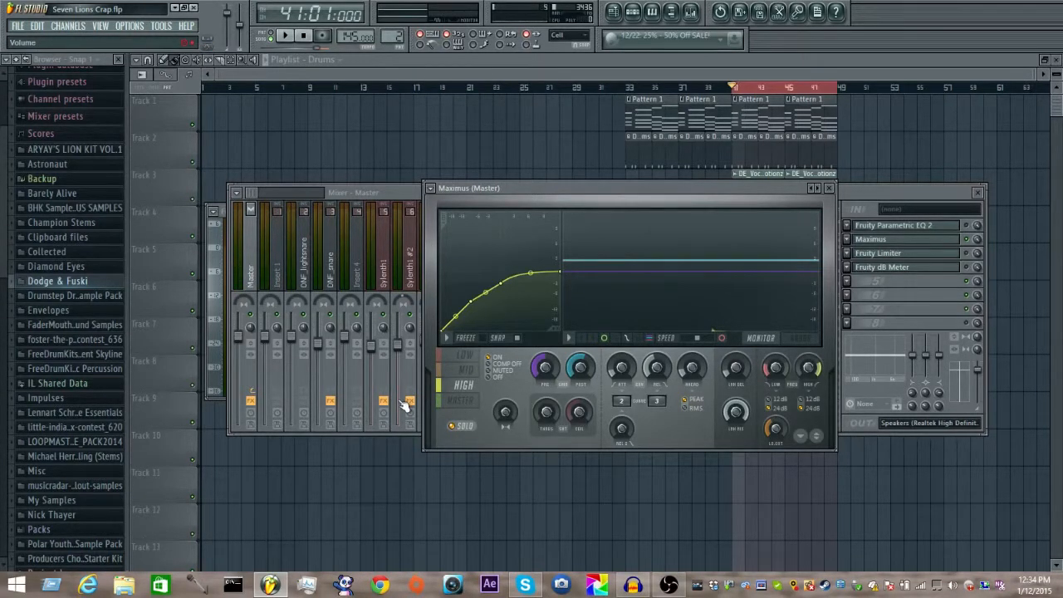
Step: Switch Maximus to the master band, reset its post gain to 0 dB and audition the loop
{"action": "left_click", "coordinate": [467, 401]}
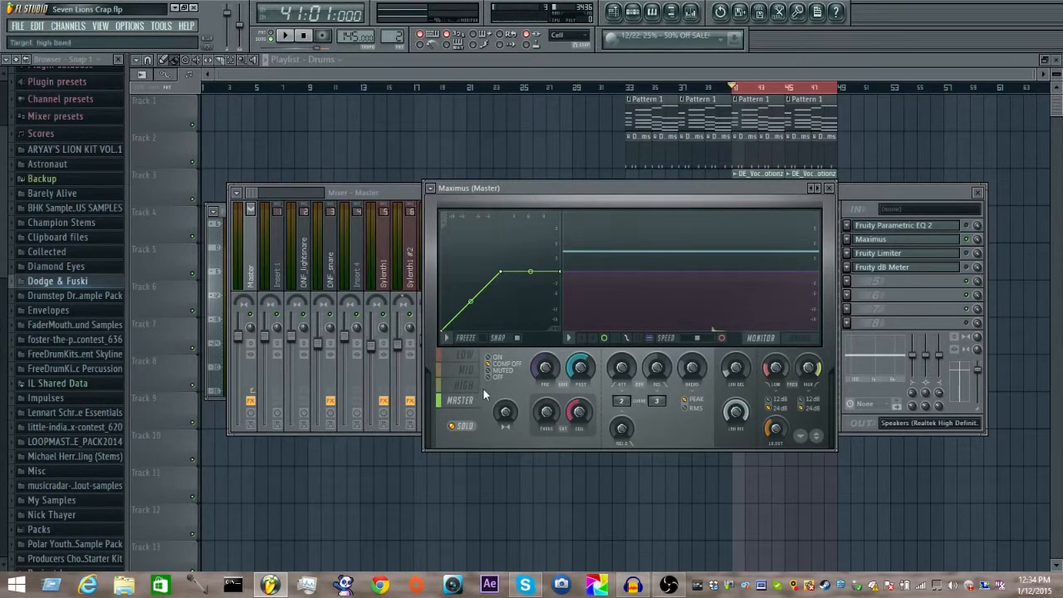
{"action": "key", "text": "space"}
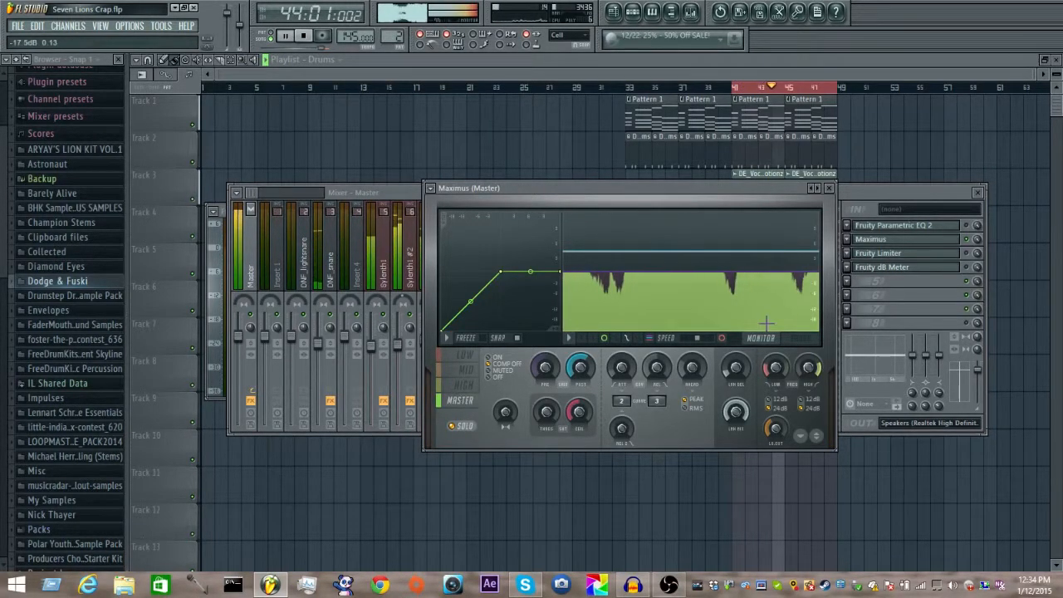
{"action": "key", "text": "space"}
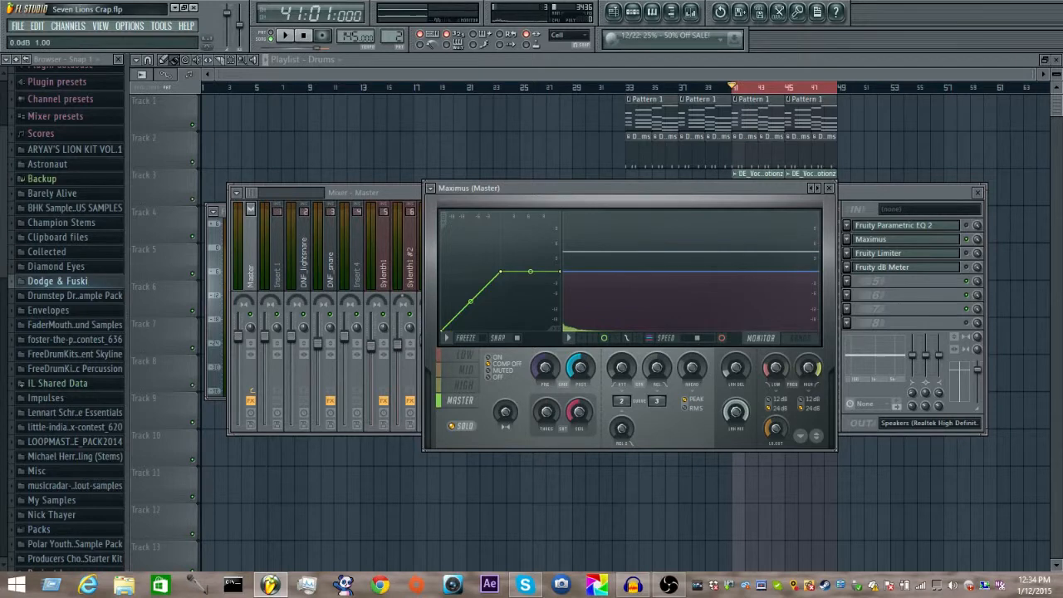
{"action": "key", "text": "space"}
{"action": "key", "text": "space"}
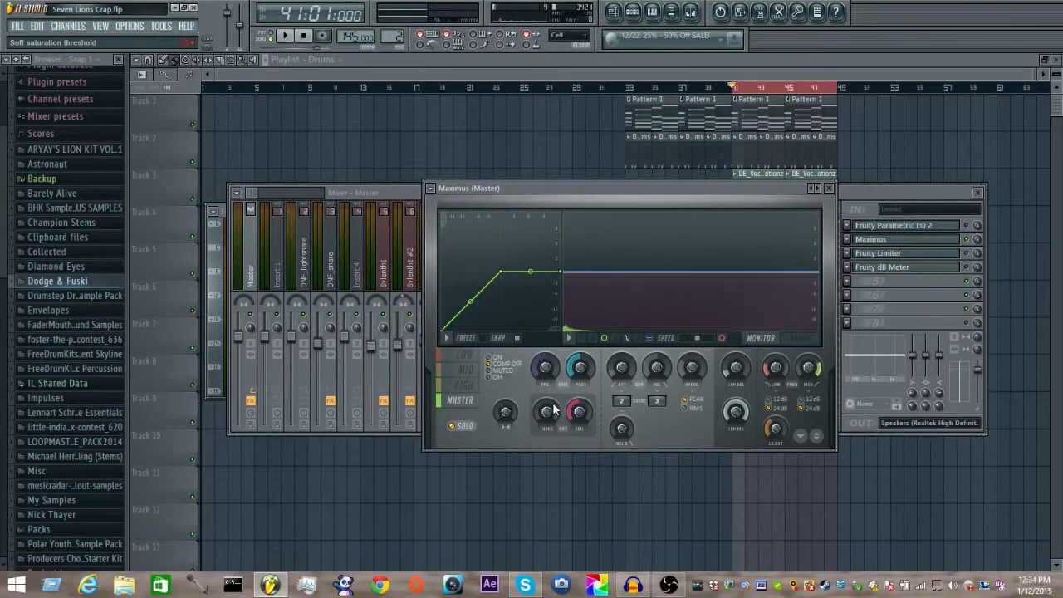
{"action": "key", "text": "space"}
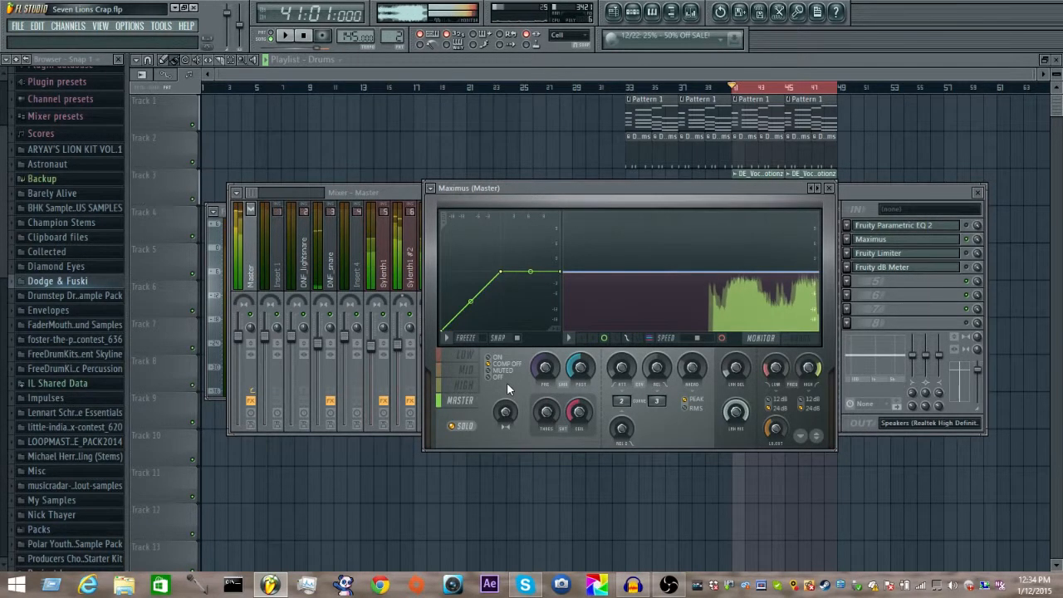
{"action": "key", "text": "space"}
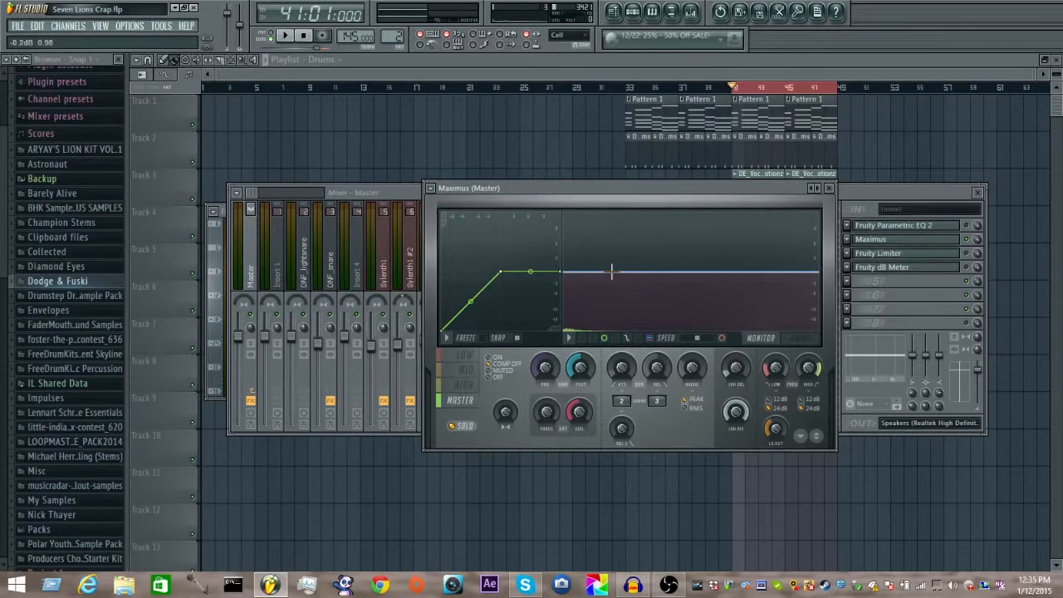
Step: Shift the Maximus window to uncover the mixer's peak meter and play the loop to check the master level
{"action": "left_click_drag", "start_coordinate": [680, 196], "coordinate": [657, 194]}
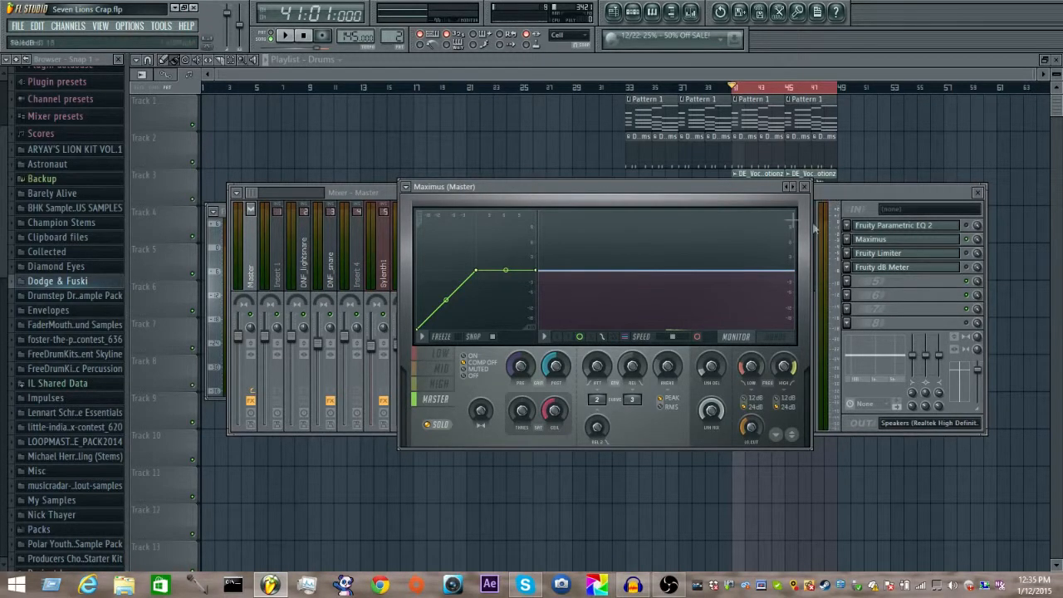
{"action": "key", "text": "space"}
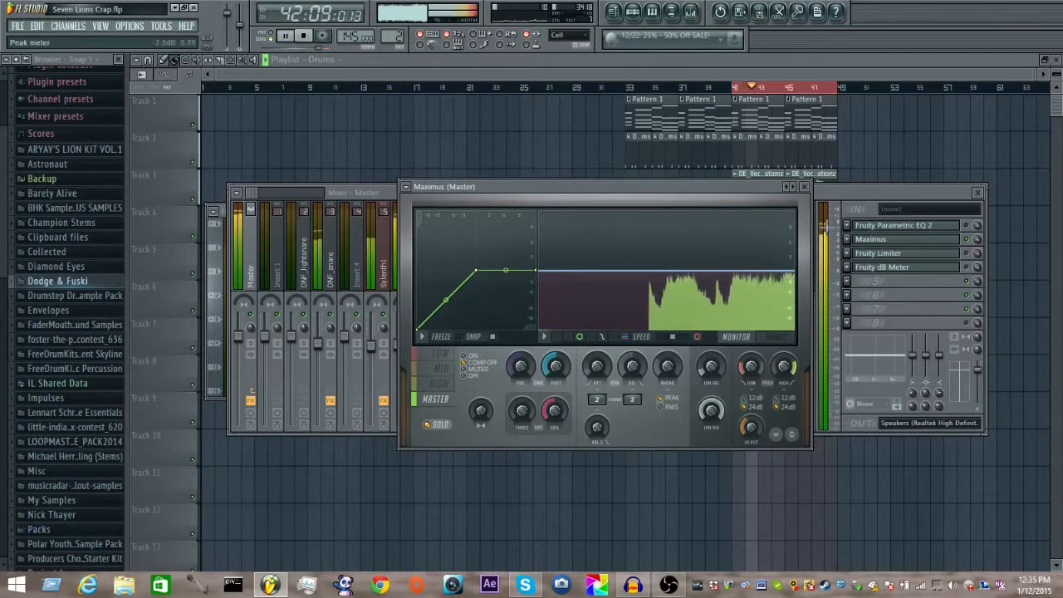
{"action": "key", "text": "space"}
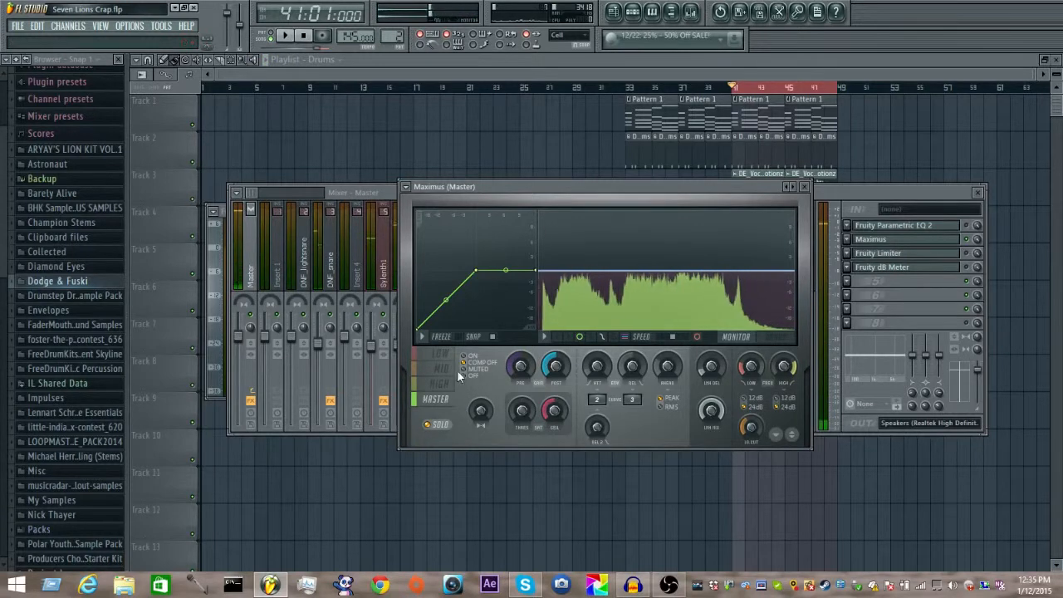
Step: Lower the third point of the high band's compression curve to about -4.7 dB and audition the loop
{"action": "left_click", "coordinate": [439, 384]}
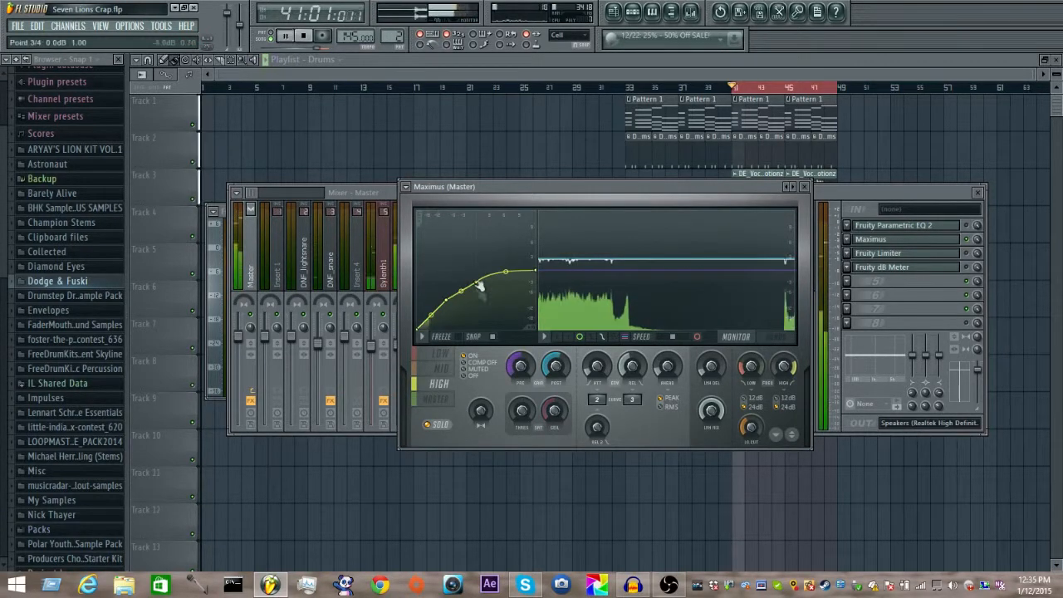
{"action": "left_click_drag", "start_coordinate": [480, 282], "coordinate": [479, 287]}
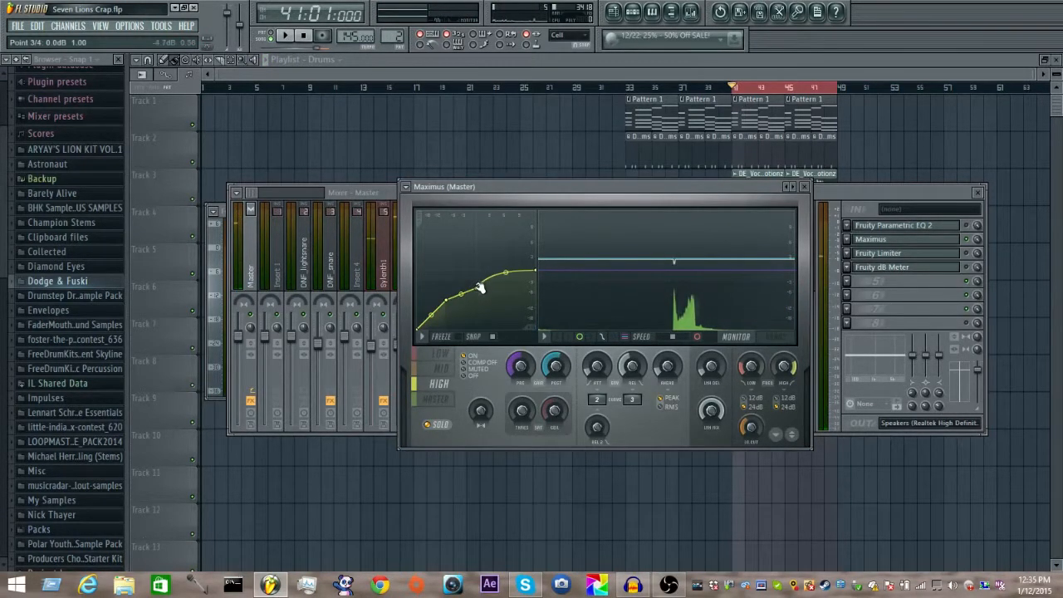
{"action": "key", "text": "space"}
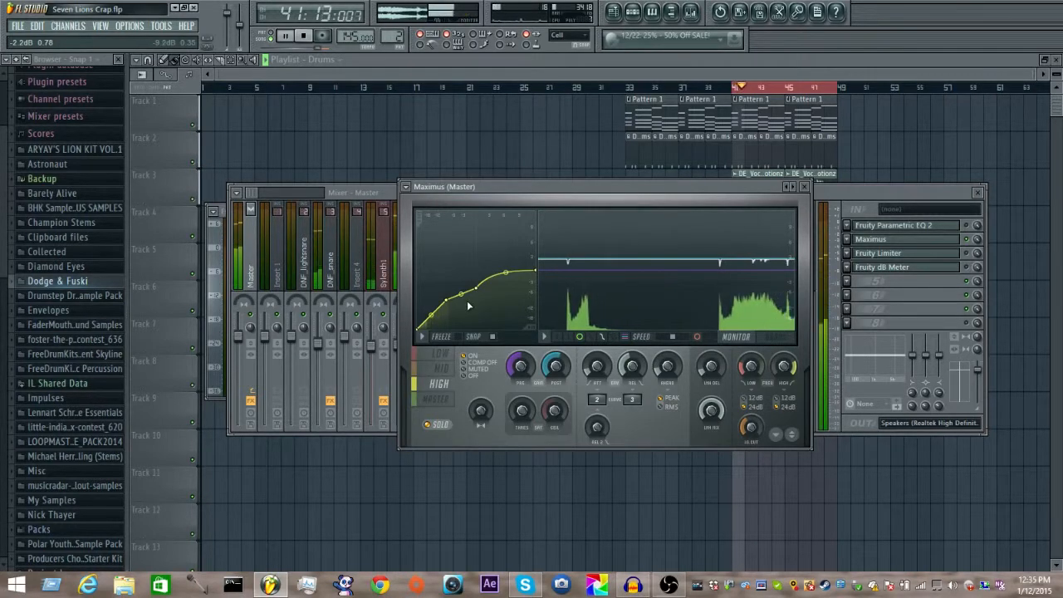
{"action": "key", "text": "space"}
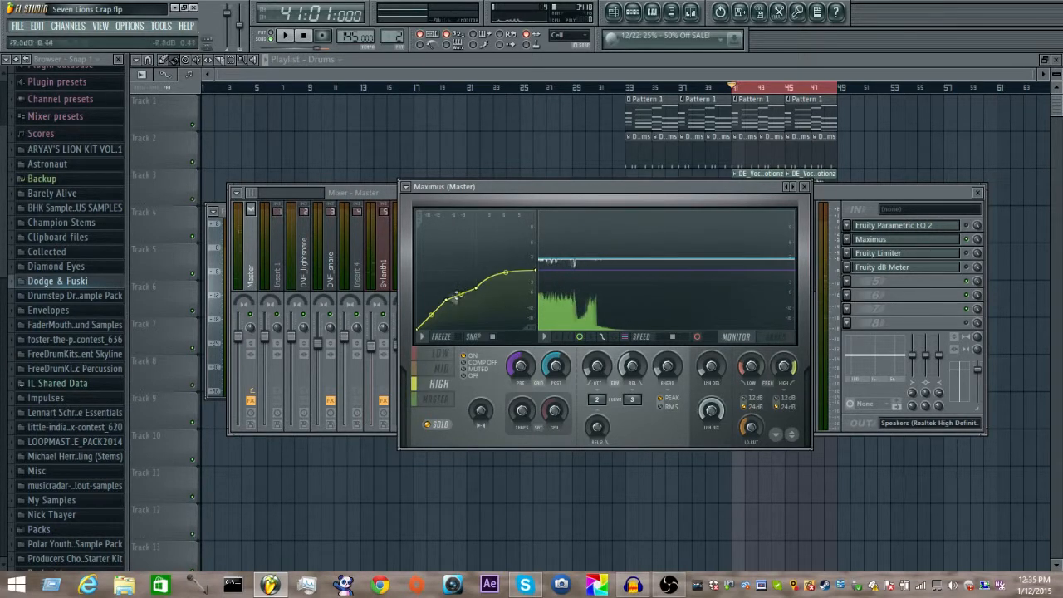
Step: Move the high band's second curve point down to a lower input level and nudge the third point down during playback
{"action": "left_click_drag", "start_coordinate": [449, 303], "coordinate": [430, 311]}
{"action": "key", "text": "space"}
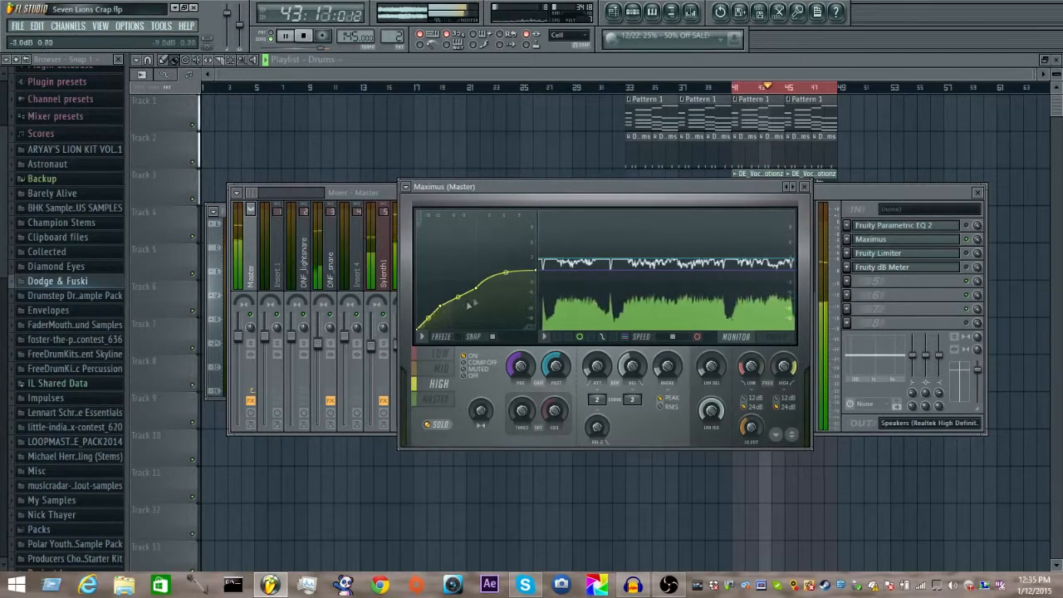
{"action": "left_click_drag", "start_coordinate": [480, 290], "coordinate": [477, 296]}
Step: Raise the master band's post gain to about 2.3 dB while auditioning the loop
{"action": "left_click", "coordinate": [446, 400]}
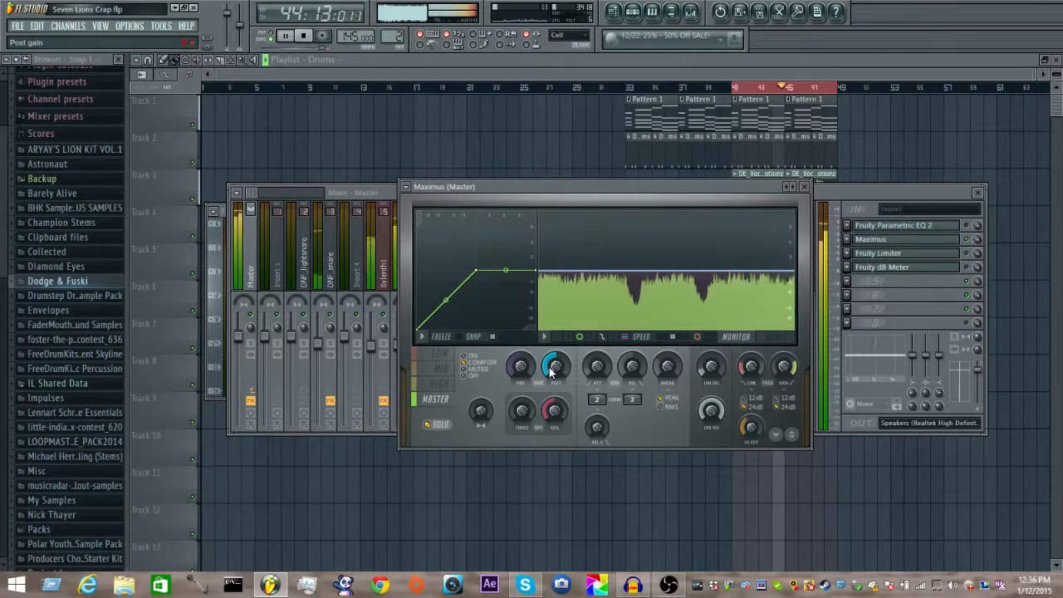
{"action": "key", "text": "space"}
{"action": "key", "text": "space"}
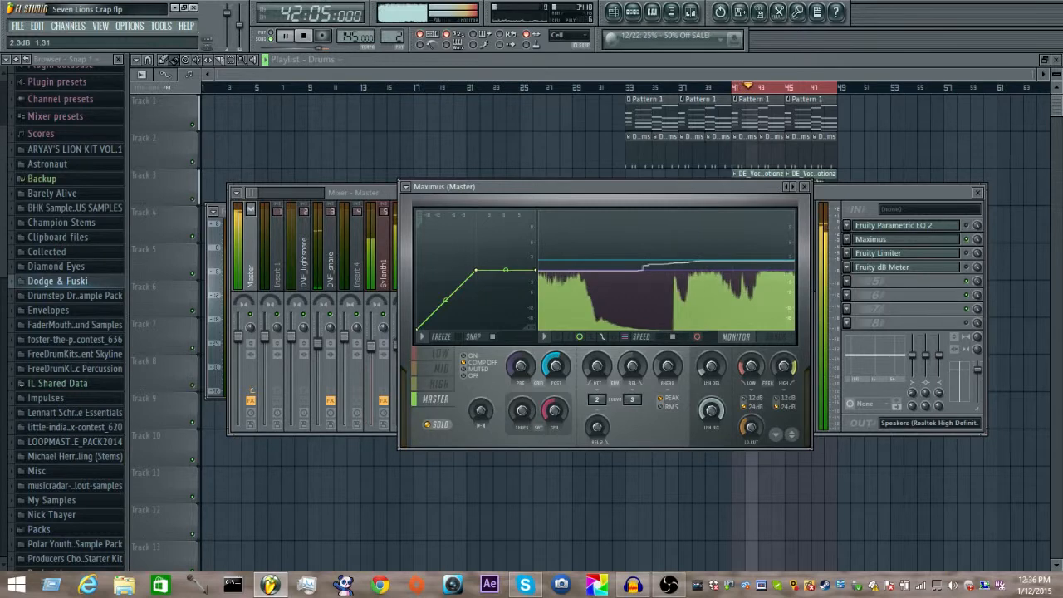
{"action": "key", "text": "space"}
Step: Show the Master track's Fruity dB Meter beside Maximus and play the loop to check the output level
{"action": "left_click", "coordinate": [964, 278]}
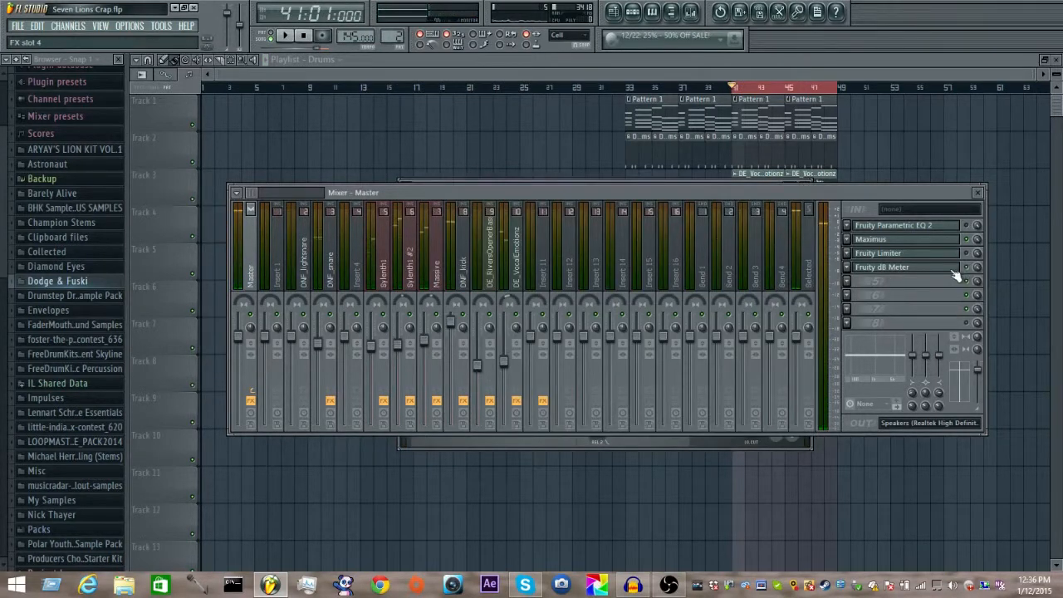
{"action": "left_click", "coordinate": [954, 269]}
{"action": "left_click", "coordinate": [523, 440]}
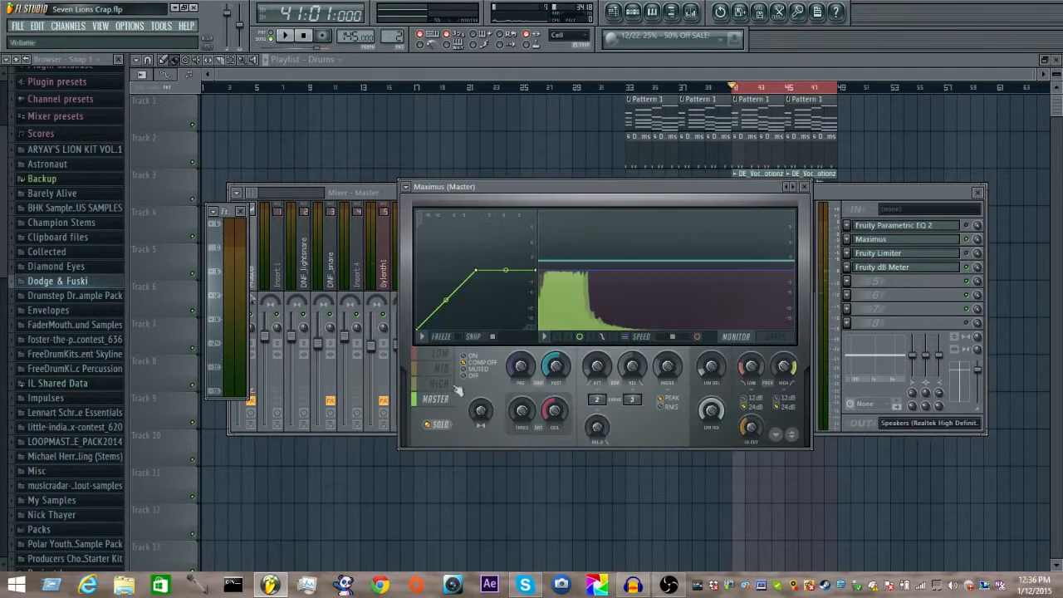
{"action": "key", "text": "space"}
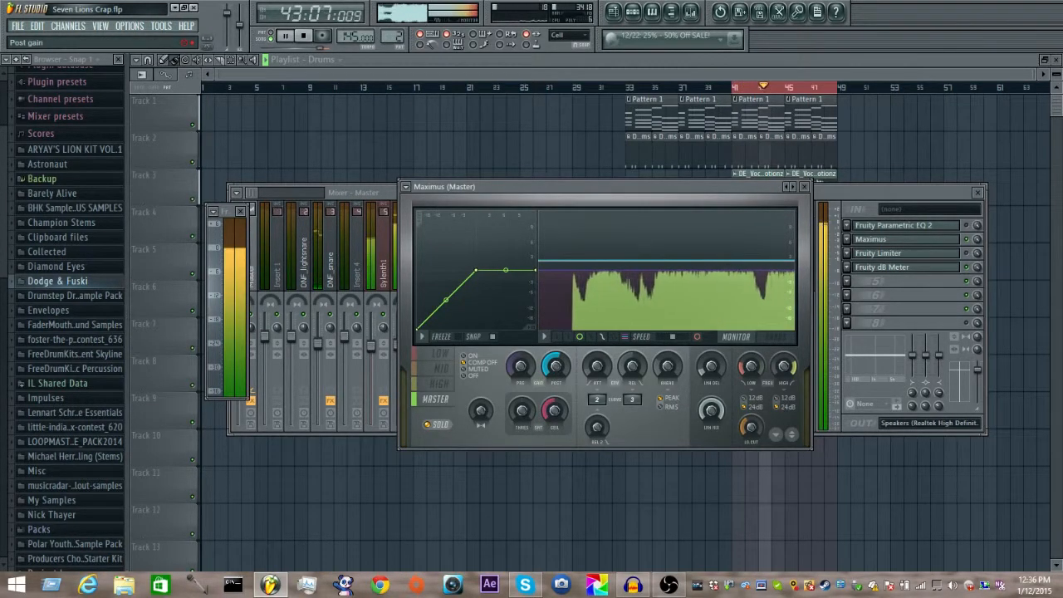
Step: Turn on compression for the master band, pull the curve's knee slightly below 0 dB and audition the result
{"action": "key", "text": "space"}
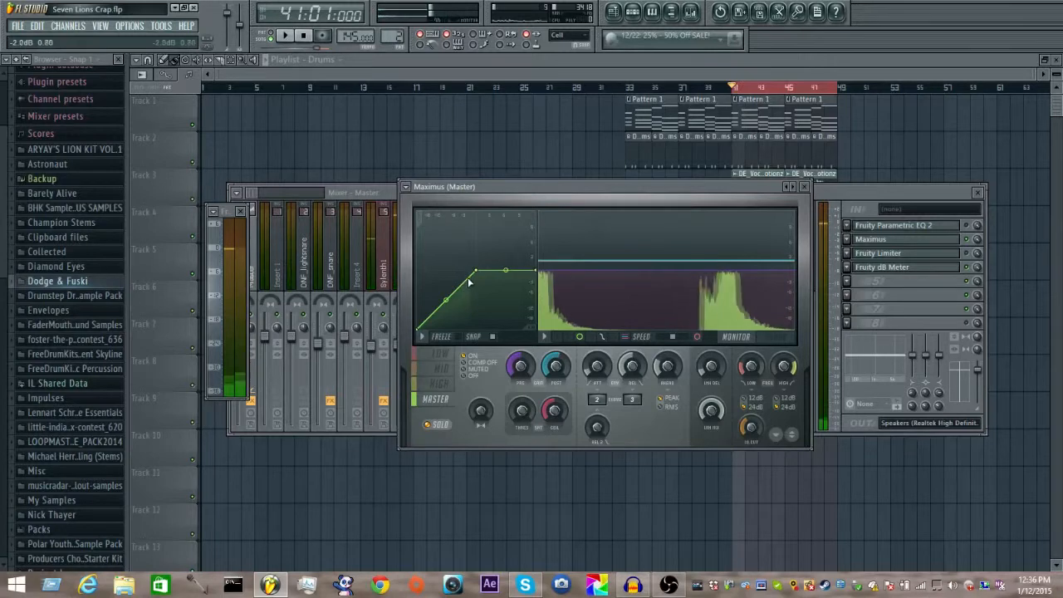
{"action": "left_click_drag", "start_coordinate": [482, 271], "coordinate": [472, 276]}
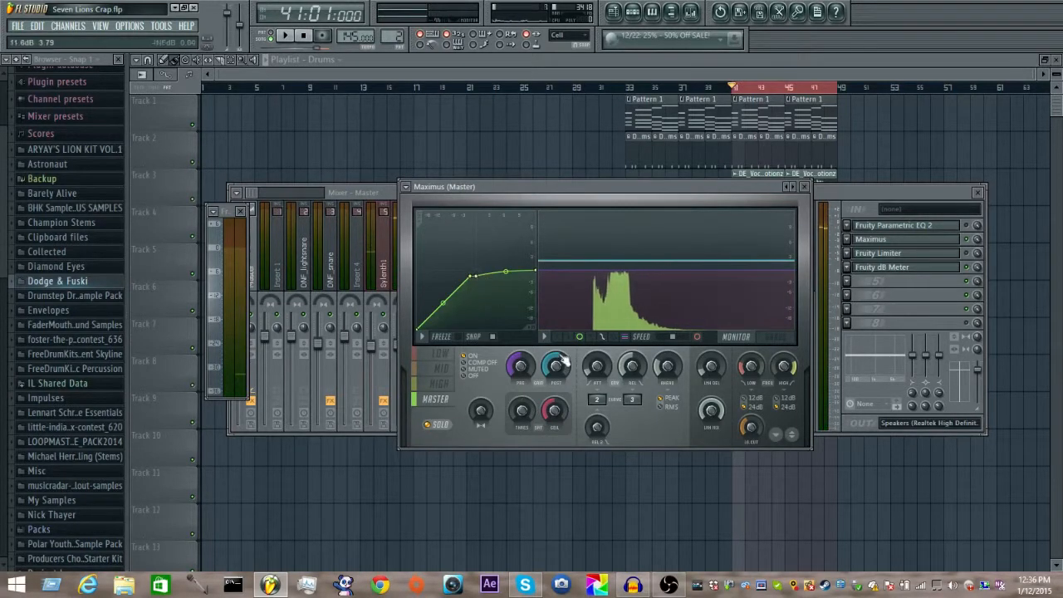
{"action": "key", "text": "space"}
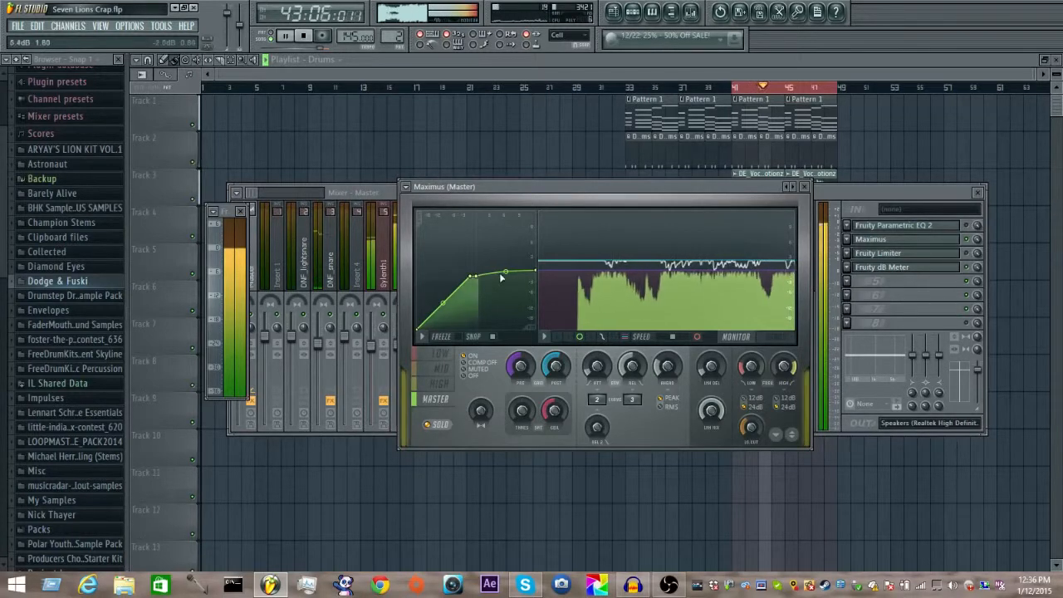
{"action": "key", "text": "space"}
{"action": "key", "text": "space"}
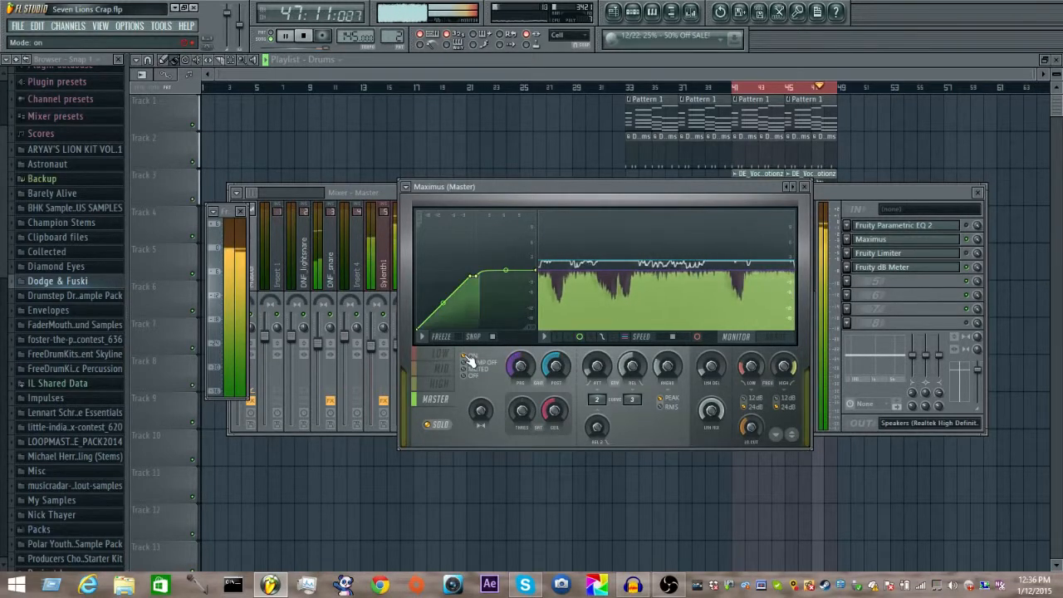
Step: Raise the master band's post gain to about 3.5 dB and audition the loop with compression off and on
{"action": "left_click_drag", "start_coordinate": [556, 365], "coordinate": [557, 358]}
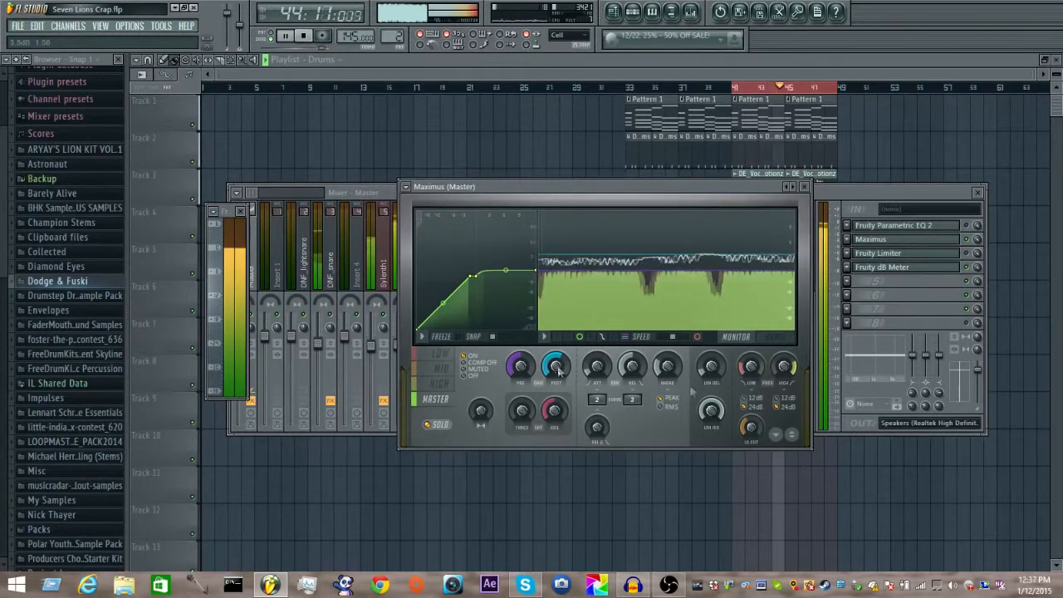
{"action": "left_click", "coordinate": [968, 274]}
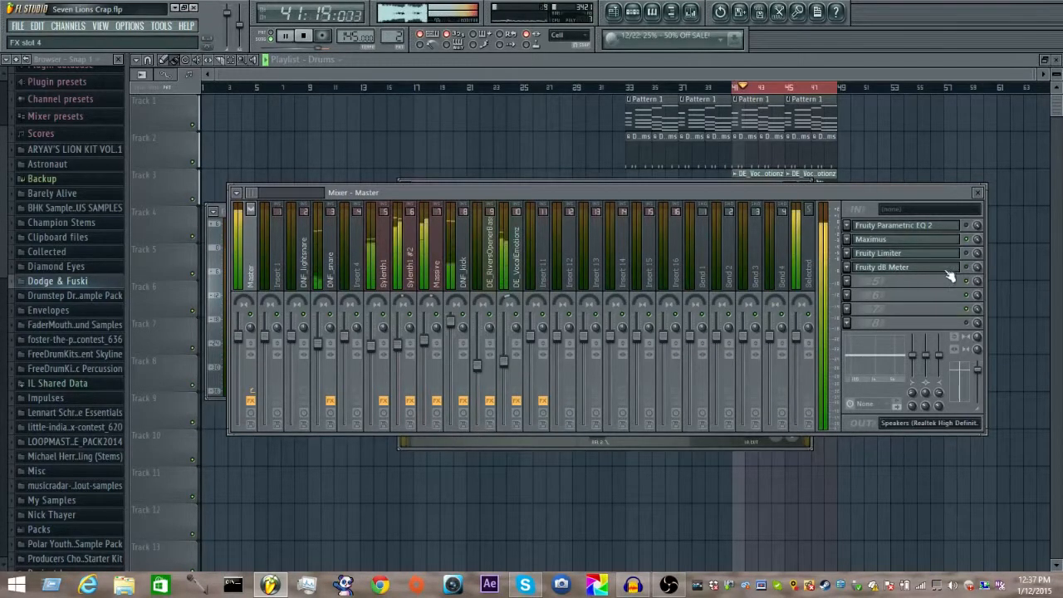
{"action": "left_click", "coordinate": [911, 241]}
{"action": "left_click", "coordinate": [913, 245]}
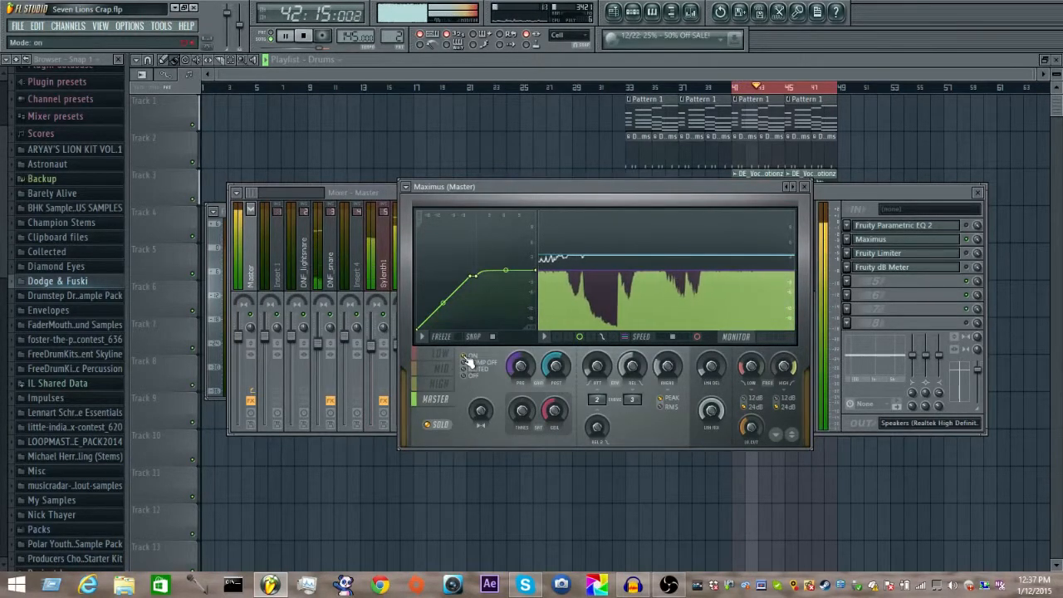
{"action": "key", "text": "space"}
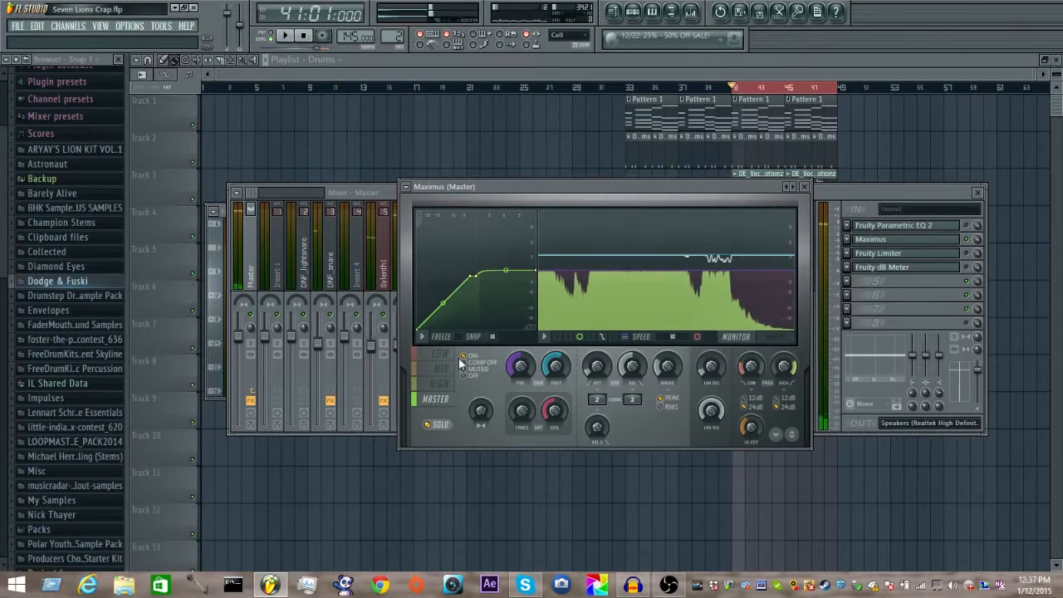
{"action": "key", "text": "space"}
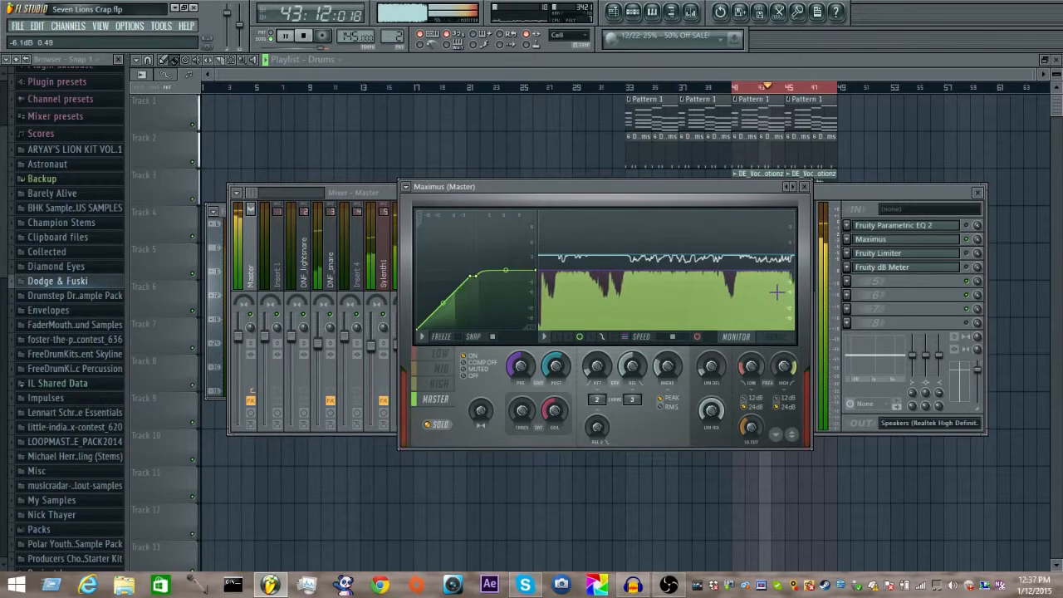
{"action": "key", "text": "space"}
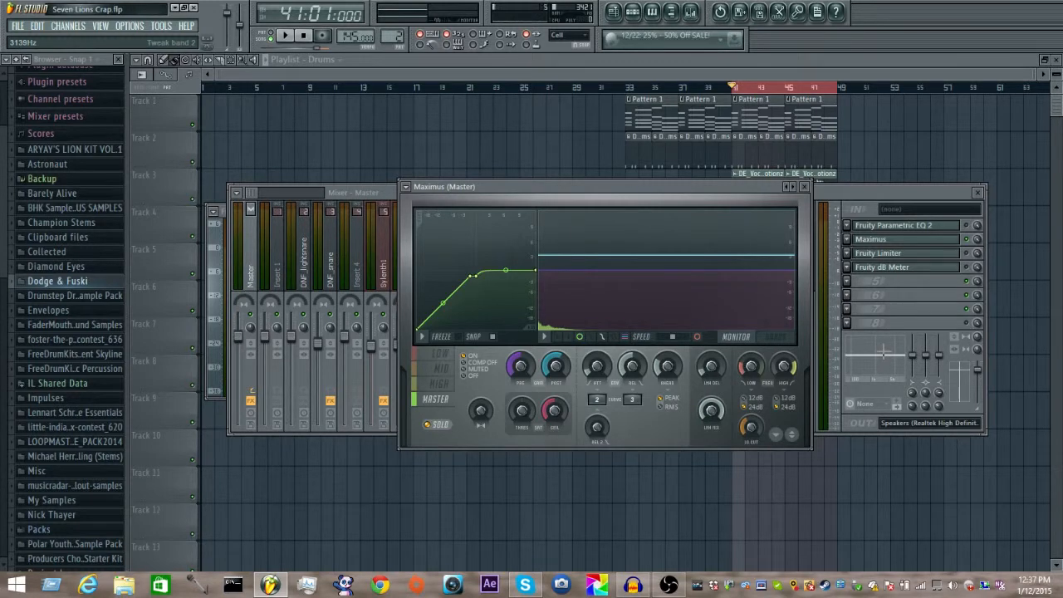
Step: Bring the mixer in front of the Maximus window with the Master track's effects showing
{"action": "key", "text": "alt+Tab"}
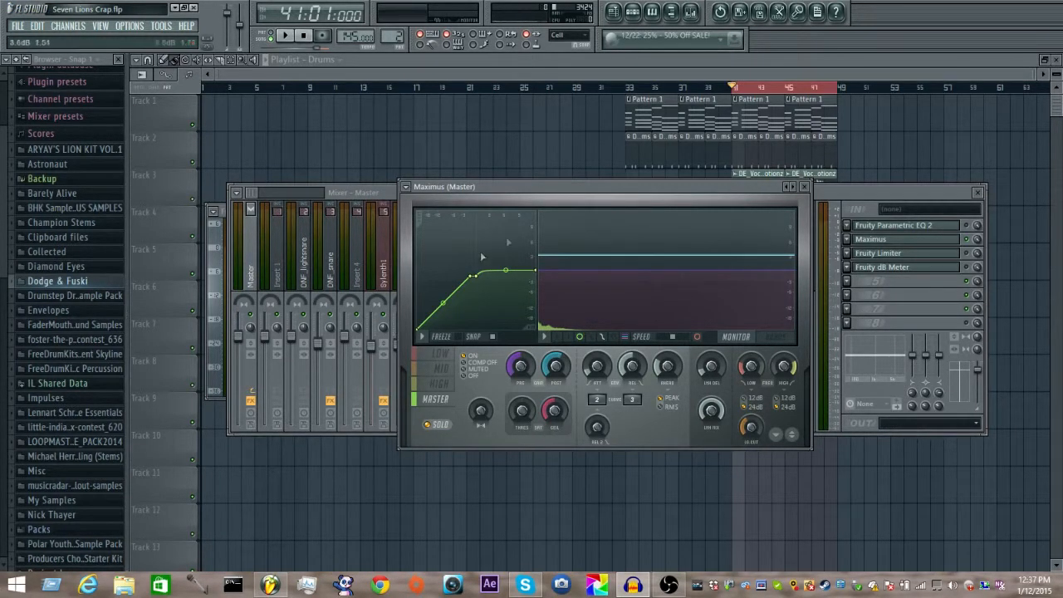
{"action": "left_click", "coordinate": [887, 202]}
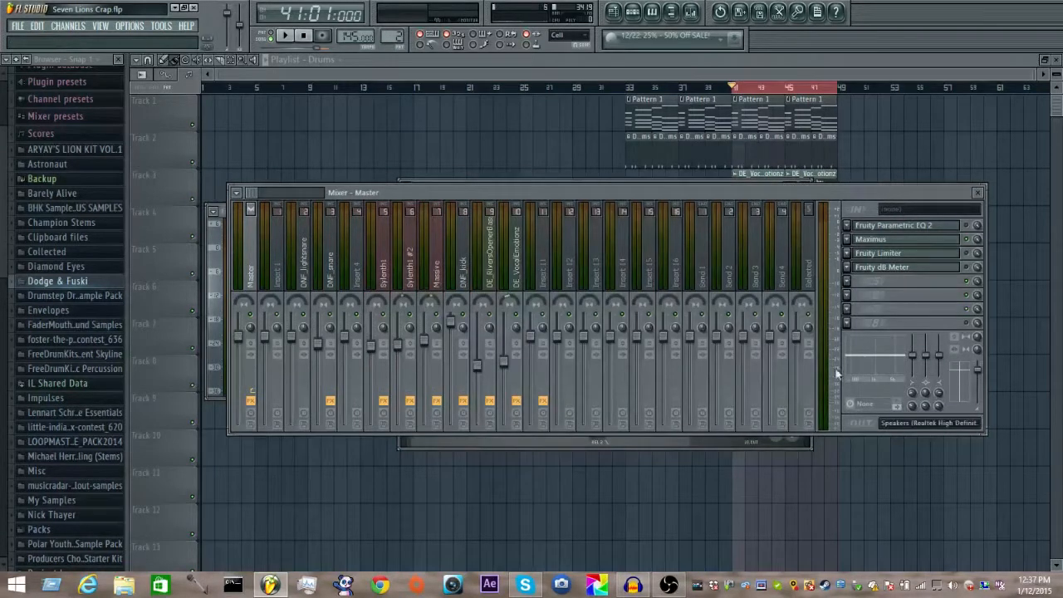
Step: Enable the Fruity dB Meter on the Master track, bring its window forward and play the loop to check the level
{"action": "left_click", "coordinate": [796, 446]}
{"action": "key", "text": "space"}
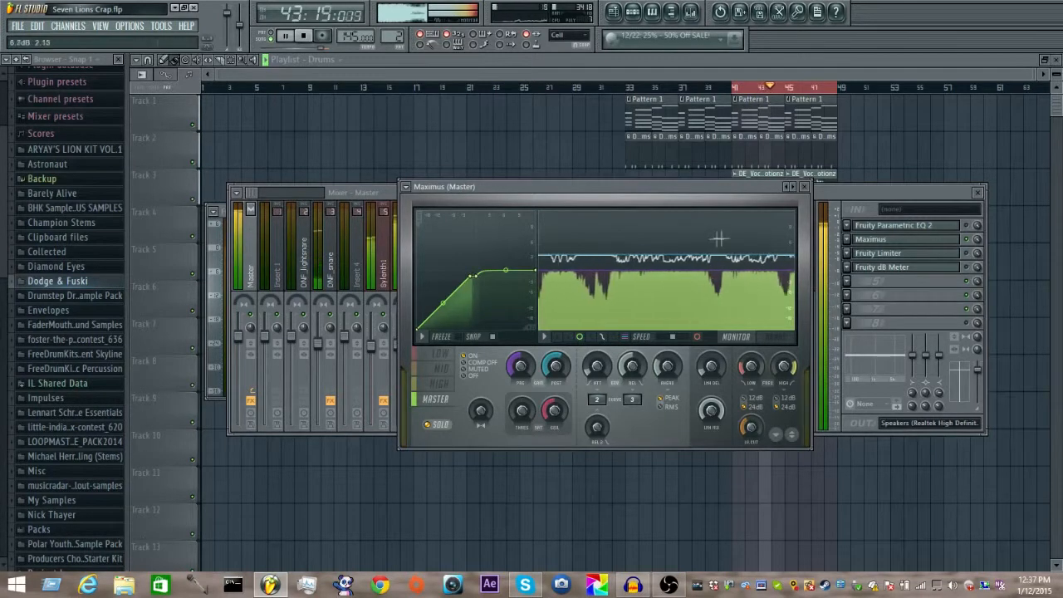
{"action": "left_click", "coordinate": [972, 270]}
{"action": "key", "text": "space"}
{"action": "key", "text": "space"}
{"action": "left_click", "coordinate": [214, 266]}
{"action": "key", "text": "space"}
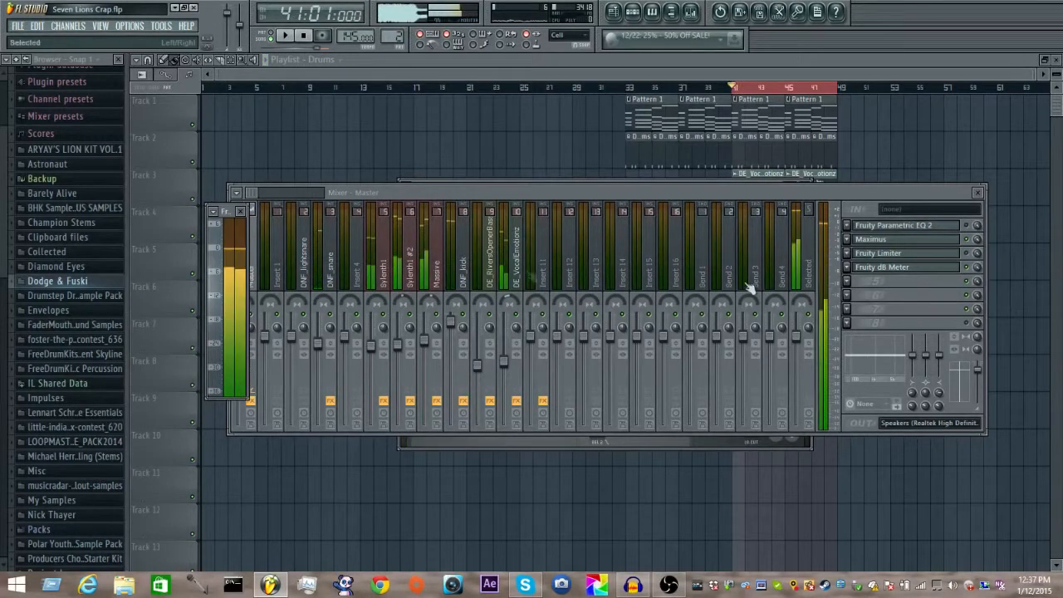
Step: Open and enable the Master track's Fruity Limiter, bring its window forward and play the loop briefly
{"action": "left_click", "coordinate": [947, 253]}
{"action": "left_click", "coordinate": [970, 257]}
{"action": "left_click", "coordinate": [560, 440]}
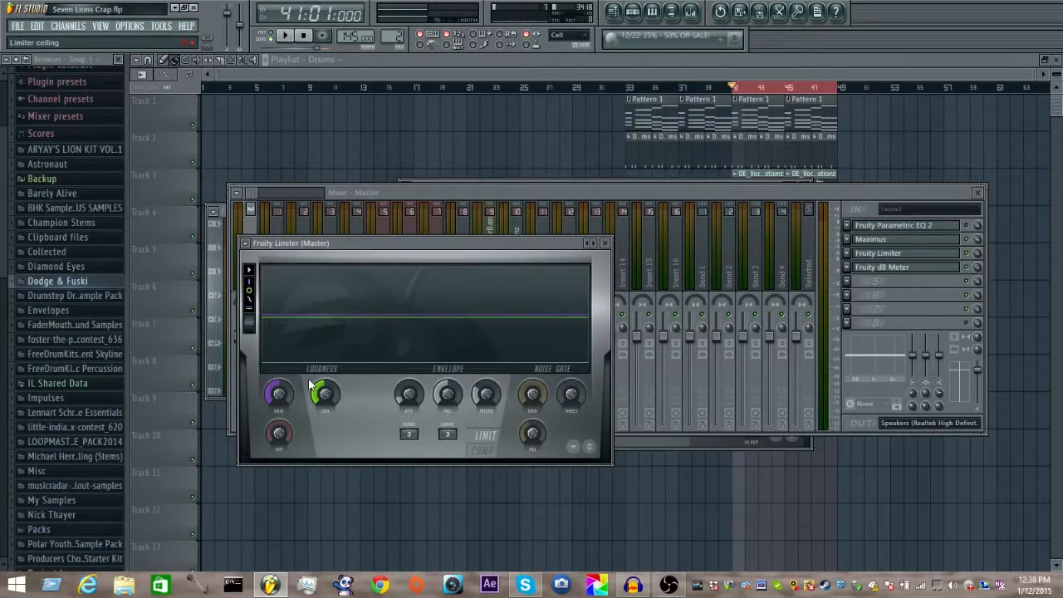
{"action": "key", "text": "space"}
{"action": "key", "text": "space"}
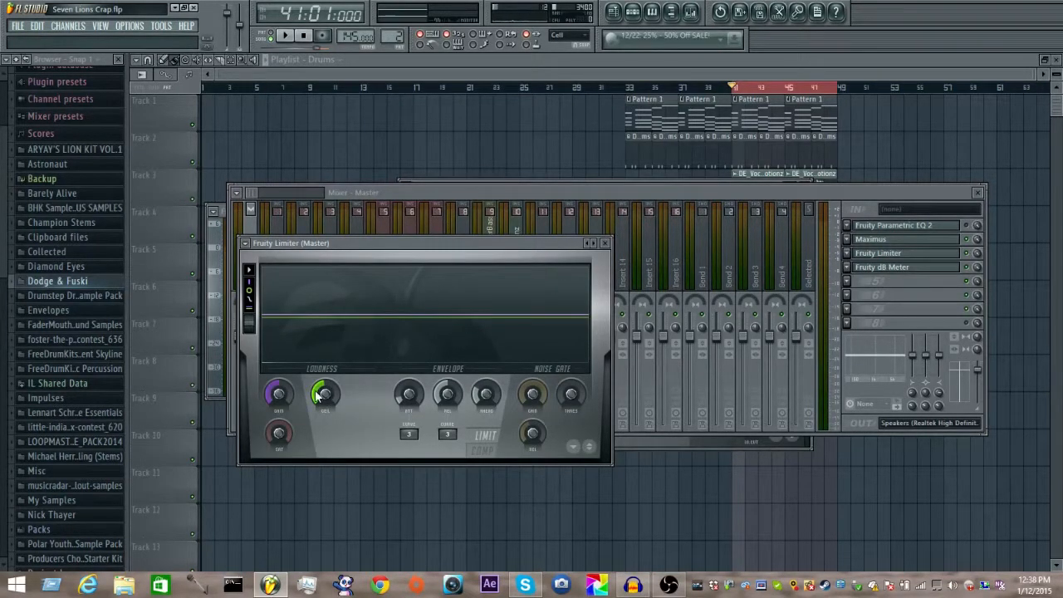
Step: Set the Fruity Limiter's ceiling to about -0.3 dB while auditioning the loop, and return to the mixer with playback stopped
{"action": "key", "text": "space"}
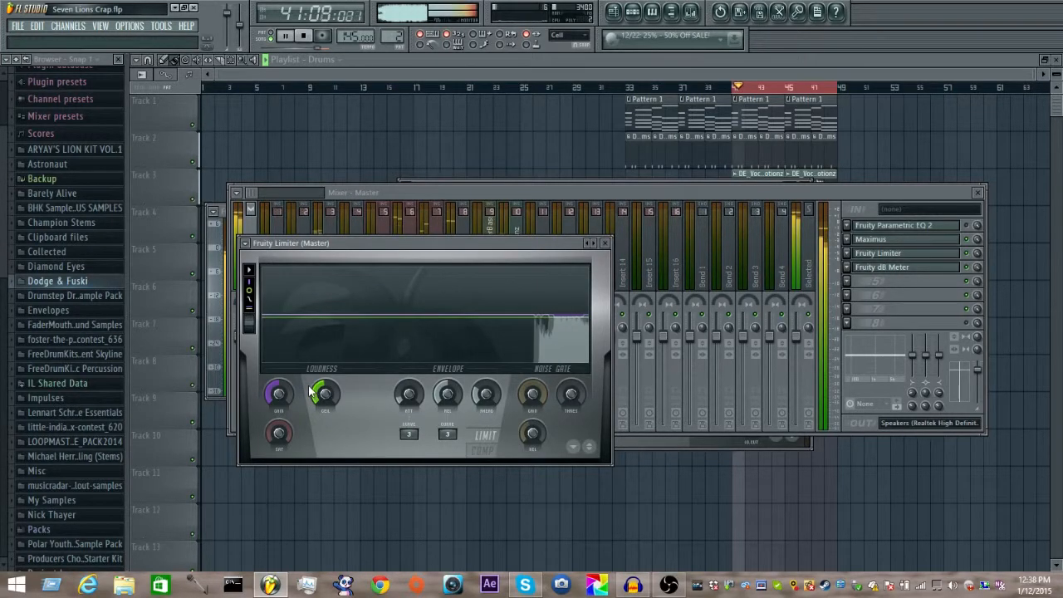
{"action": "key", "text": "space"}
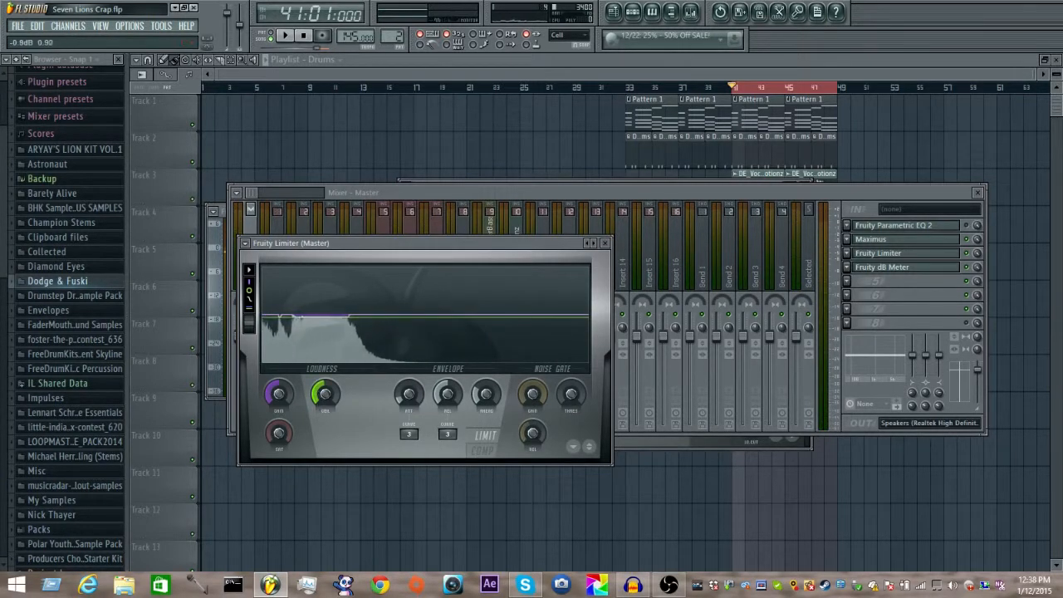
{"action": "key", "text": "space"}
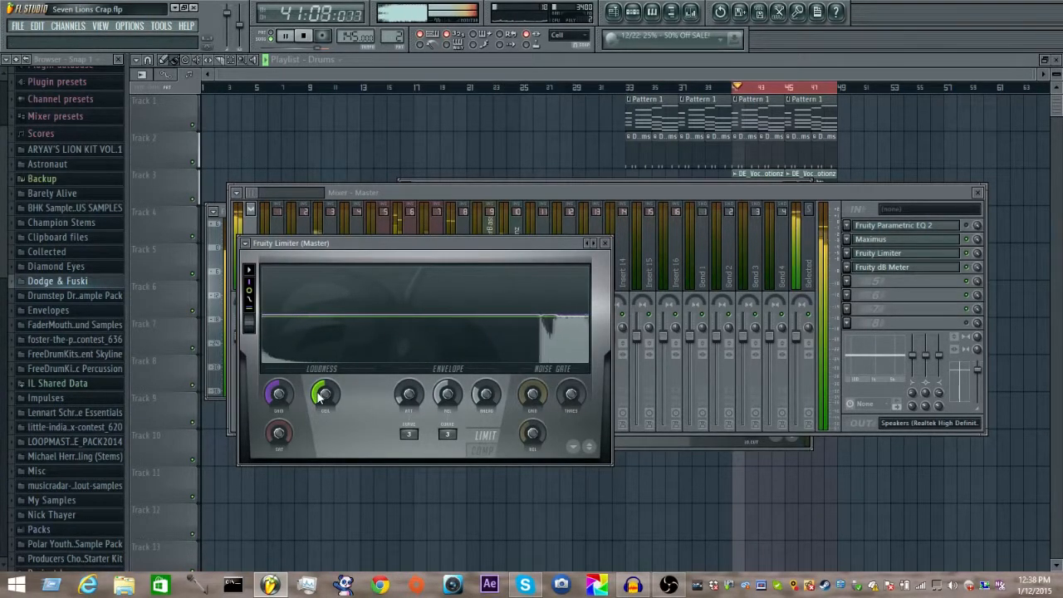
{"action": "left_click_drag", "start_coordinate": [321, 399], "coordinate": [321, 397]}
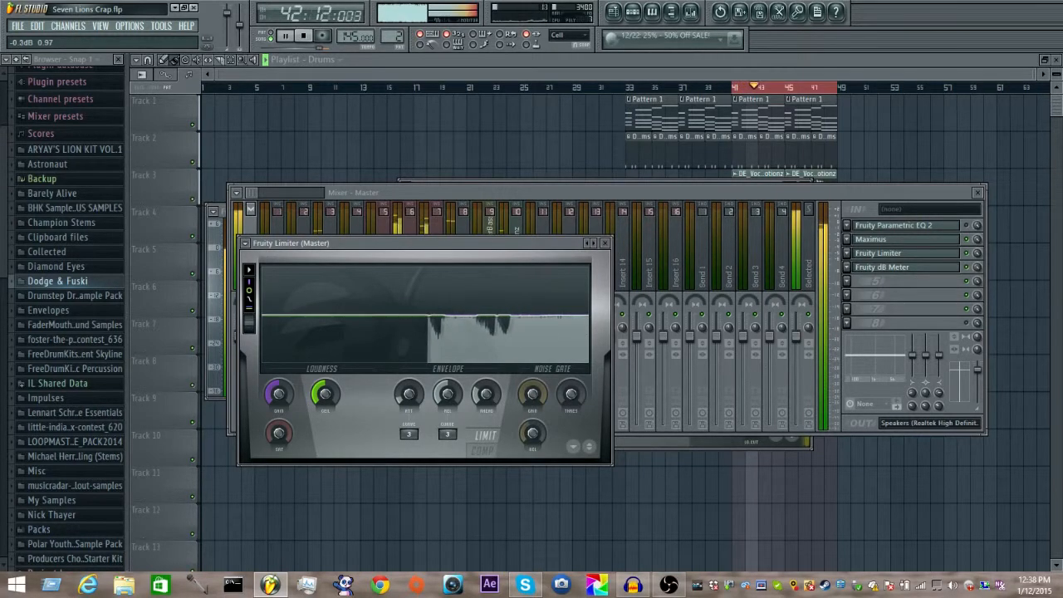
{"action": "left_click", "coordinate": [749, 195]}
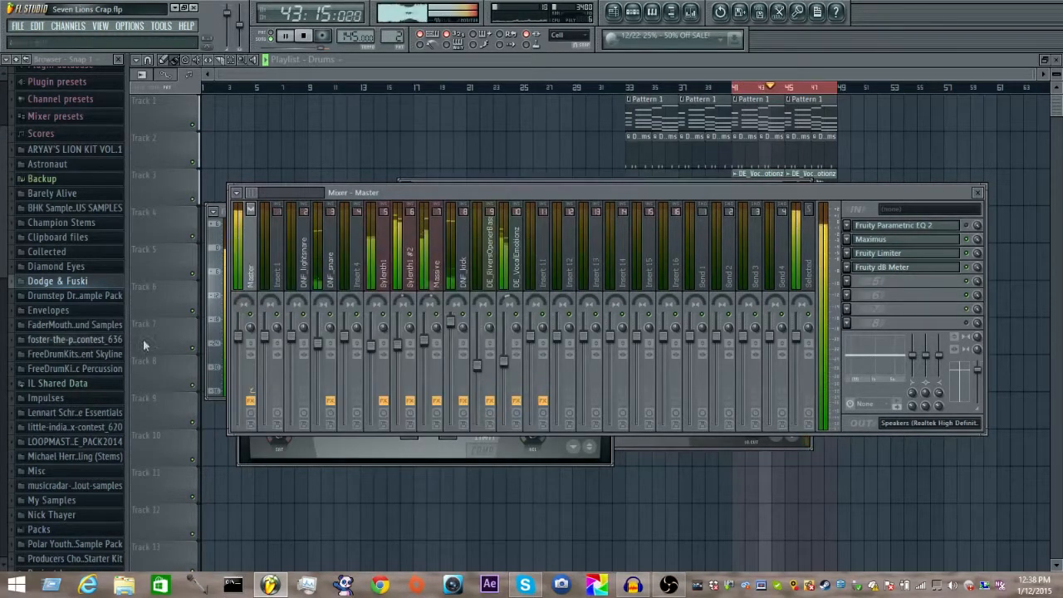
{"action": "key", "text": "space"}
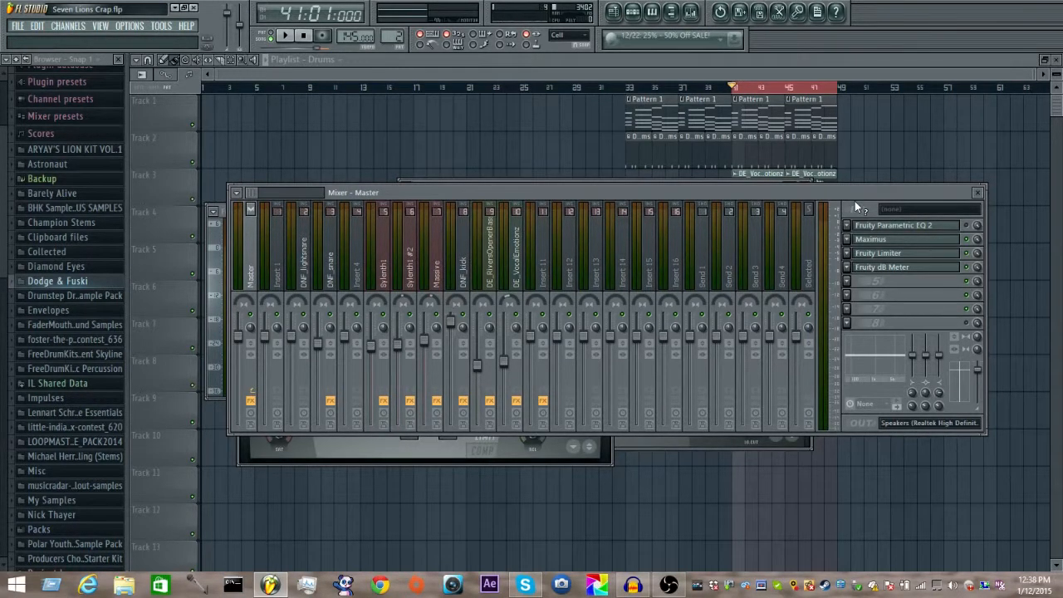
Step: Load Soundgoodizer into the Master track's fifth effect slot and close its window
{"action": "left_click", "coordinate": [859, 281]}
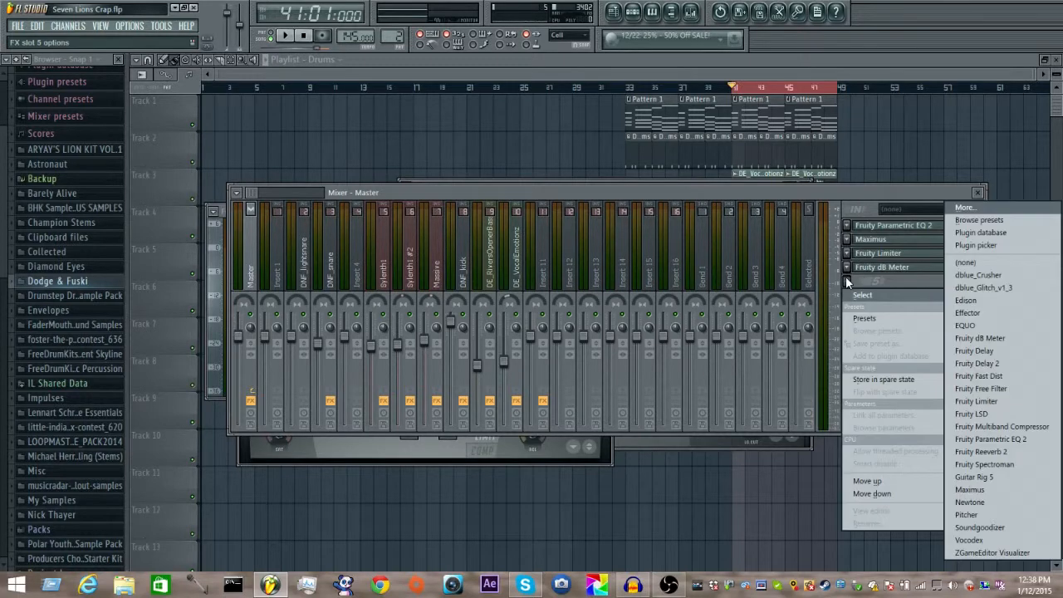
{"action": "left_click", "coordinate": [988, 527]}
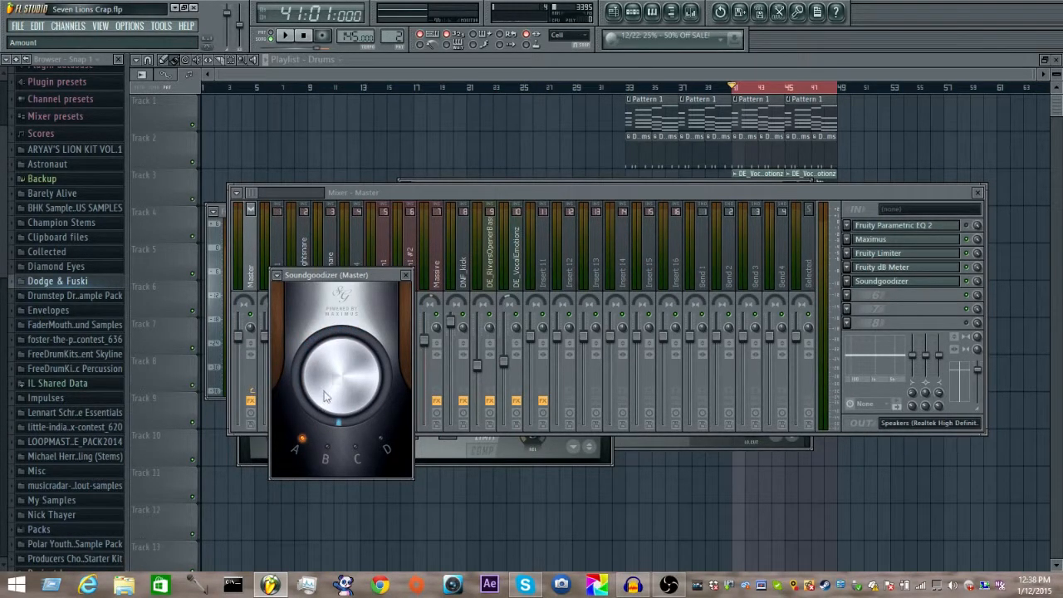
{"action": "left_click", "coordinate": [406, 275]}
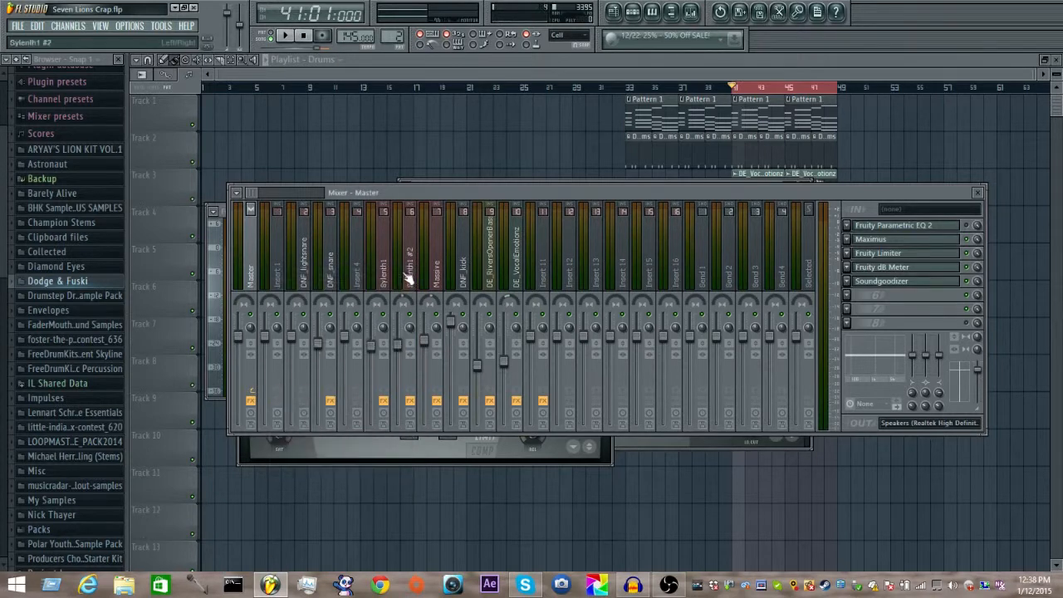
Step: Remove Soundgoodizer from the Master track's fifth effect slot
{"action": "left_click", "coordinate": [849, 277]}
{"action": "mouse_move", "coordinate": [867, 294]}
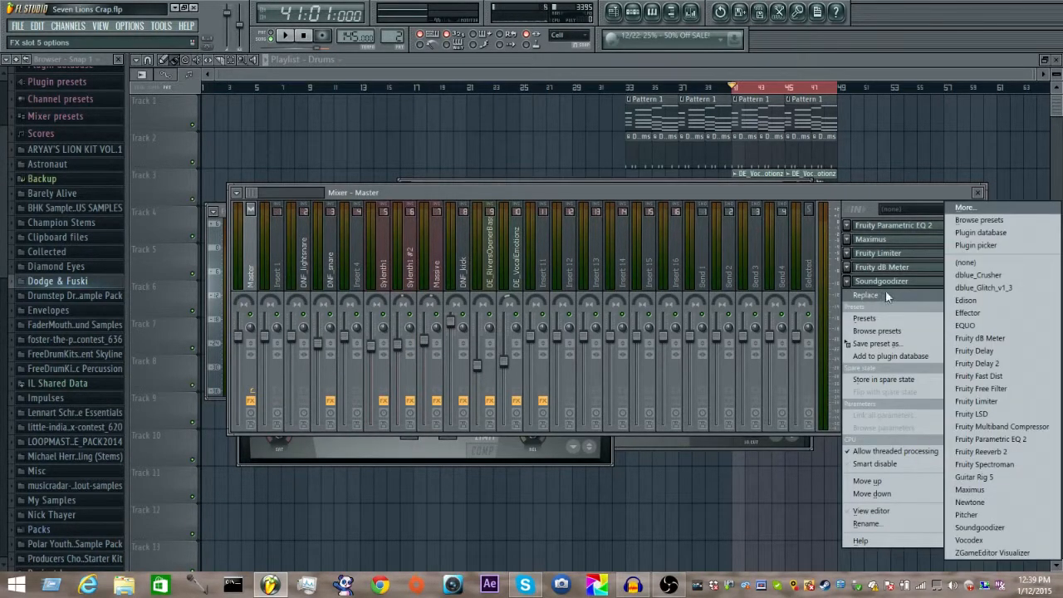
{"action": "left_click", "coordinate": [962, 264]}
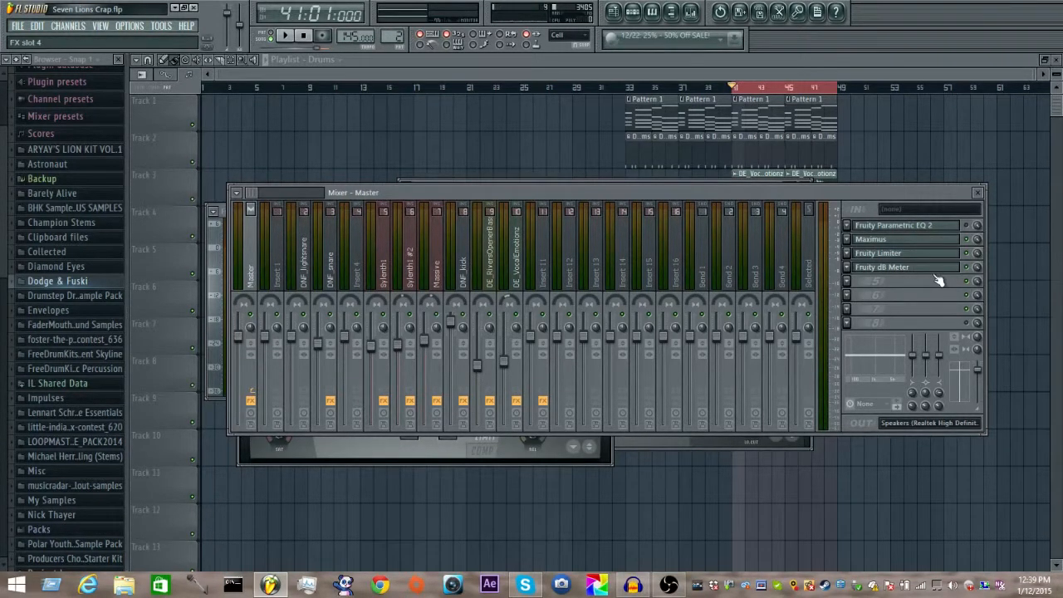
Step: Play the loop briefly, clear the open windows from over the playlist and show the mixer again
{"action": "key", "text": "space"}
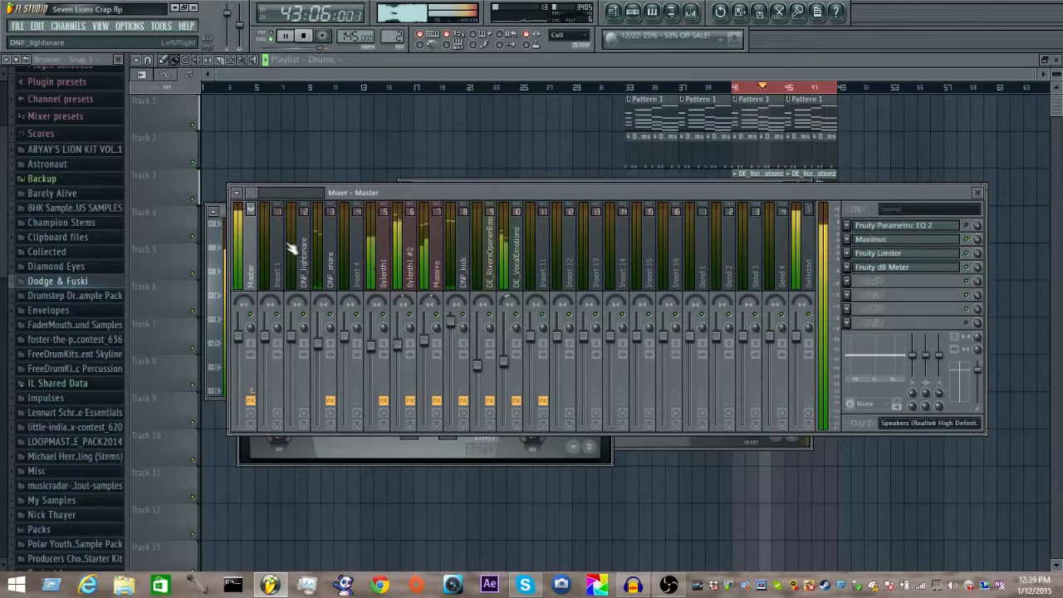
{"action": "key", "text": "space"}
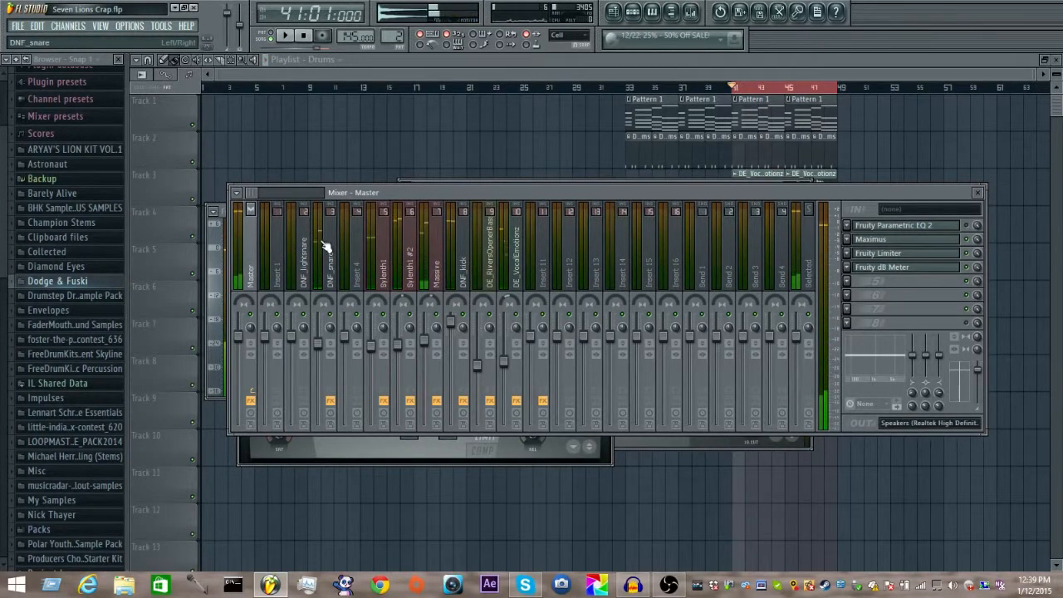
{"action": "key", "text": "F9"}
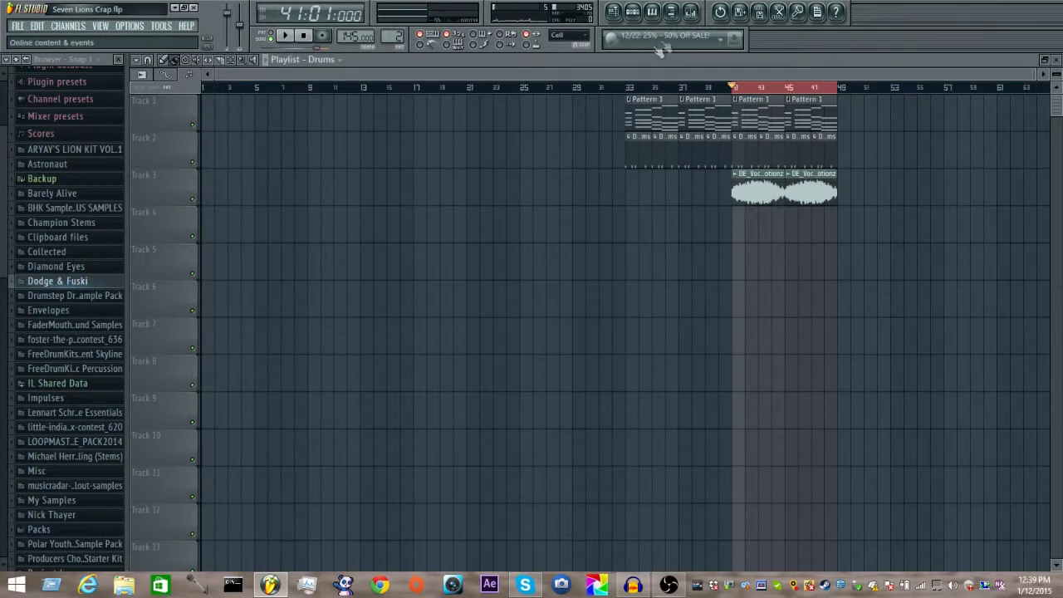
{"action": "left_click", "coordinate": [690, 15]}
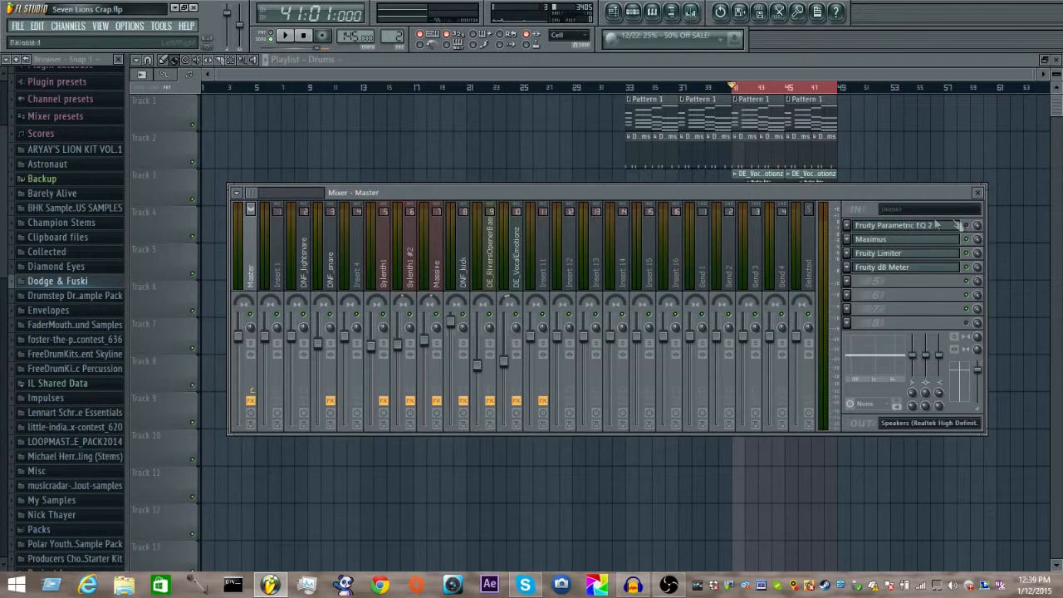
Step: Open Maximus on the Master track with the low band selected and inspect the frequency band display before returning to the monitor
{"action": "left_click", "coordinate": [932, 241]}
{"action": "left_click", "coordinate": [430, 357]}
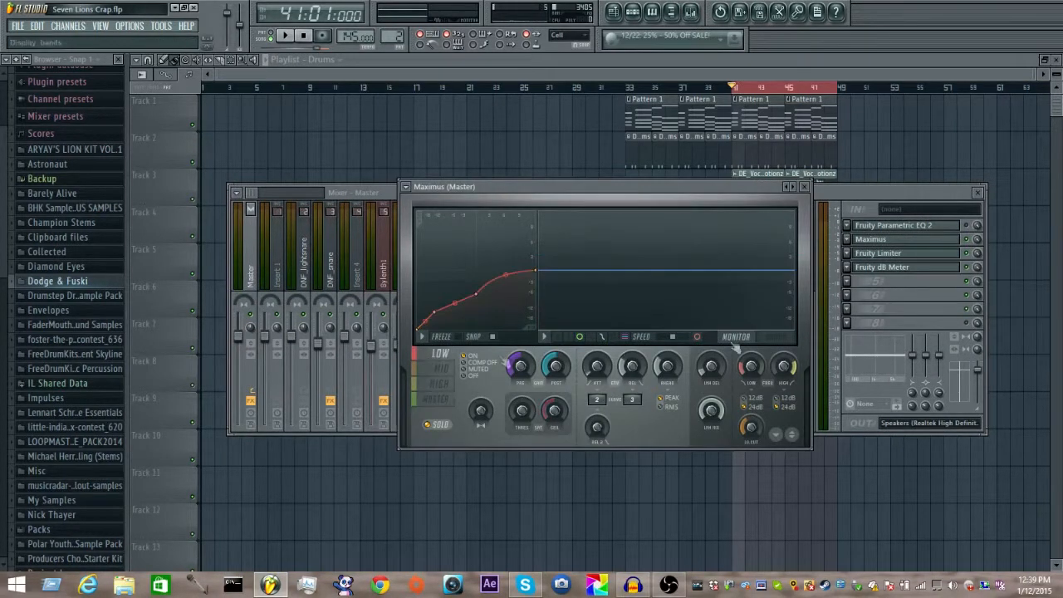
{"action": "left_click", "coordinate": [752, 362]}
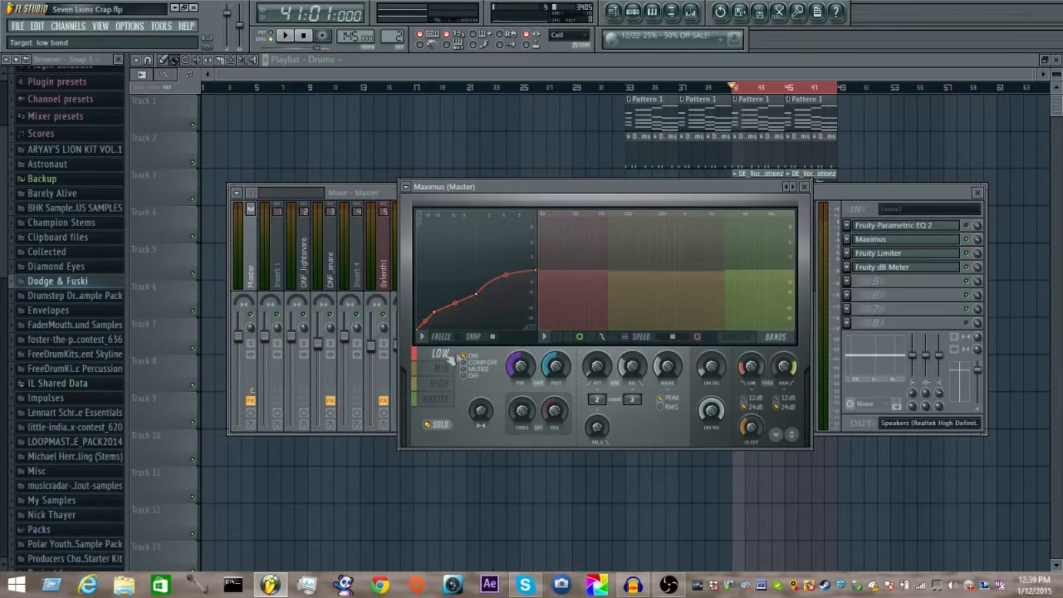
{"action": "left_click", "coordinate": [738, 338]}
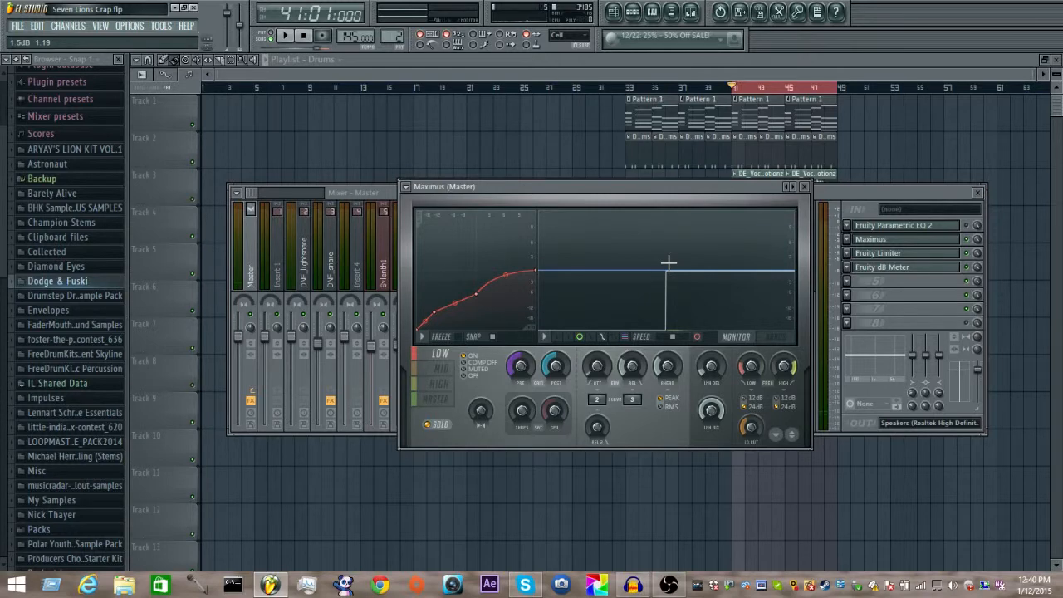
{"action": "left_click", "coordinate": [847, 187]}
{"action": "left_click", "coordinate": [886, 241]}
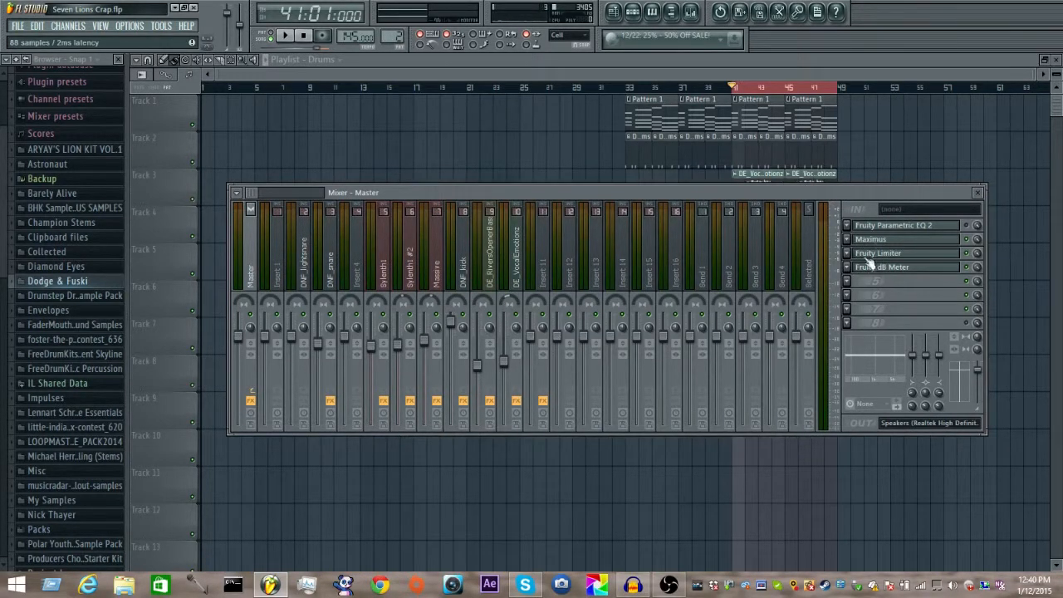
{"action": "left_click", "coordinate": [888, 243]}
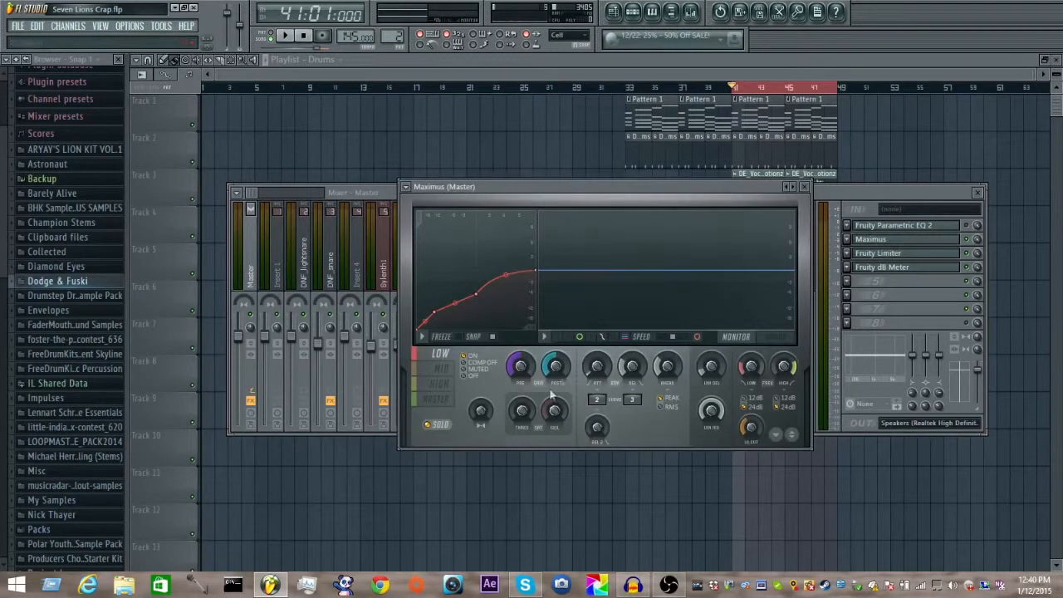
{"action": "left_click", "coordinate": [846, 200]}
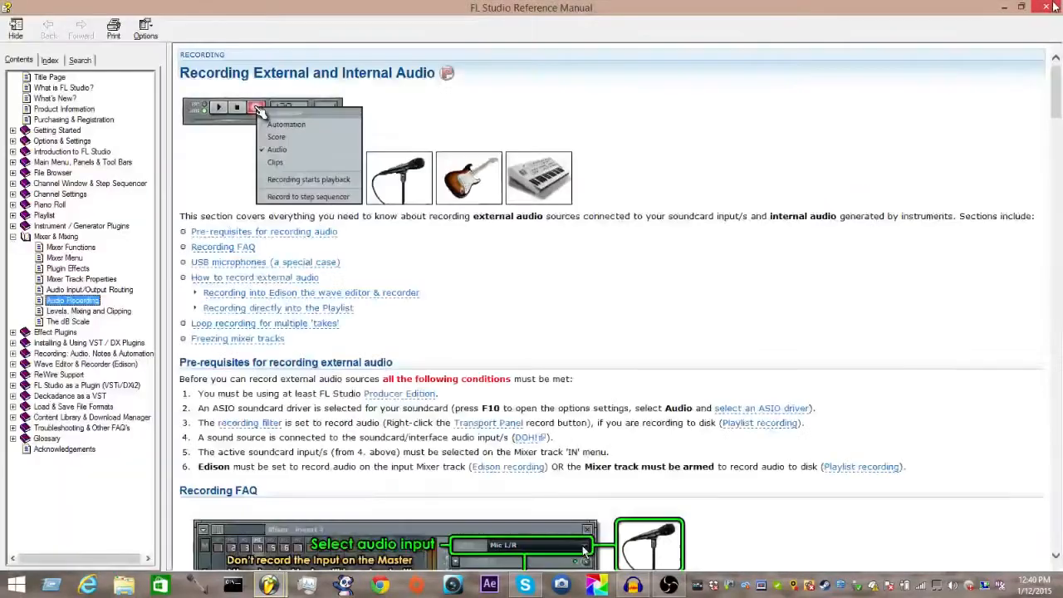
{"action": "left_click", "coordinate": [1049, 7]}
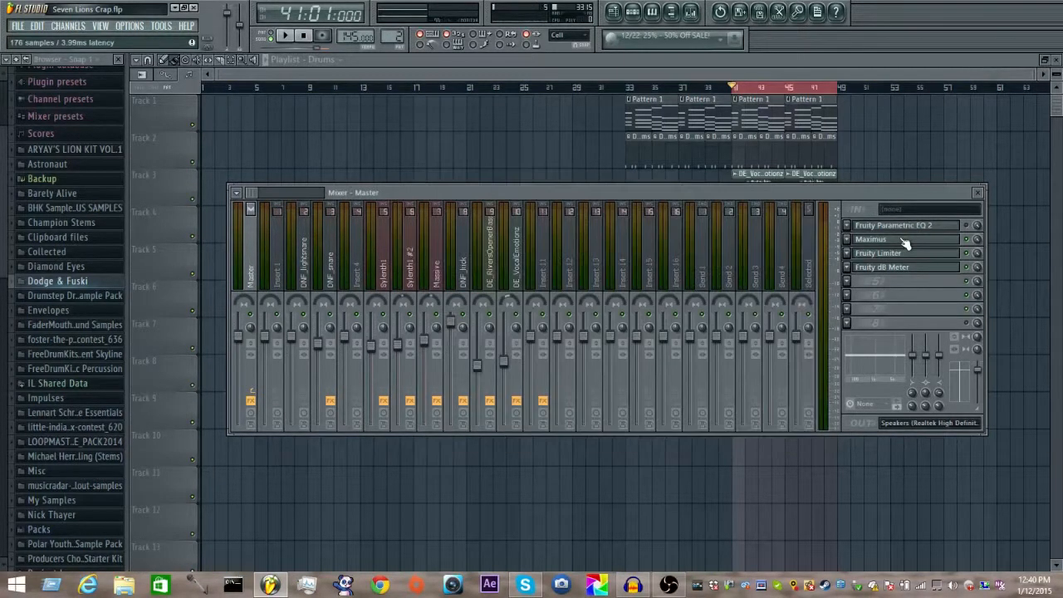
Step: Bring up Maximus on the Master track and play the loop to watch its monitor with the low band selected
{"action": "left_click", "coordinate": [906, 241]}
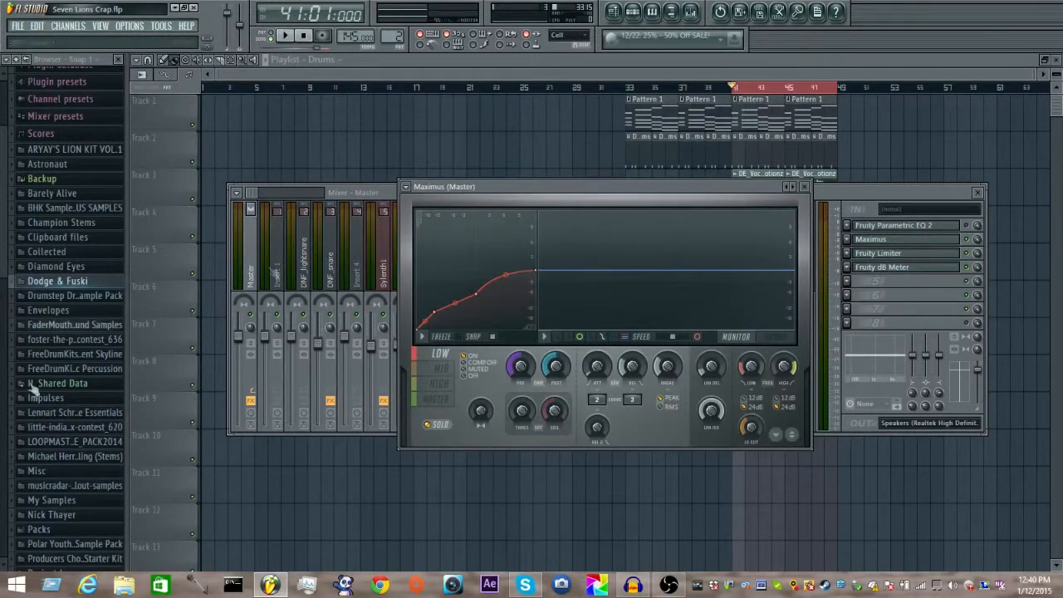
{"action": "left_click", "coordinate": [836, 198]}
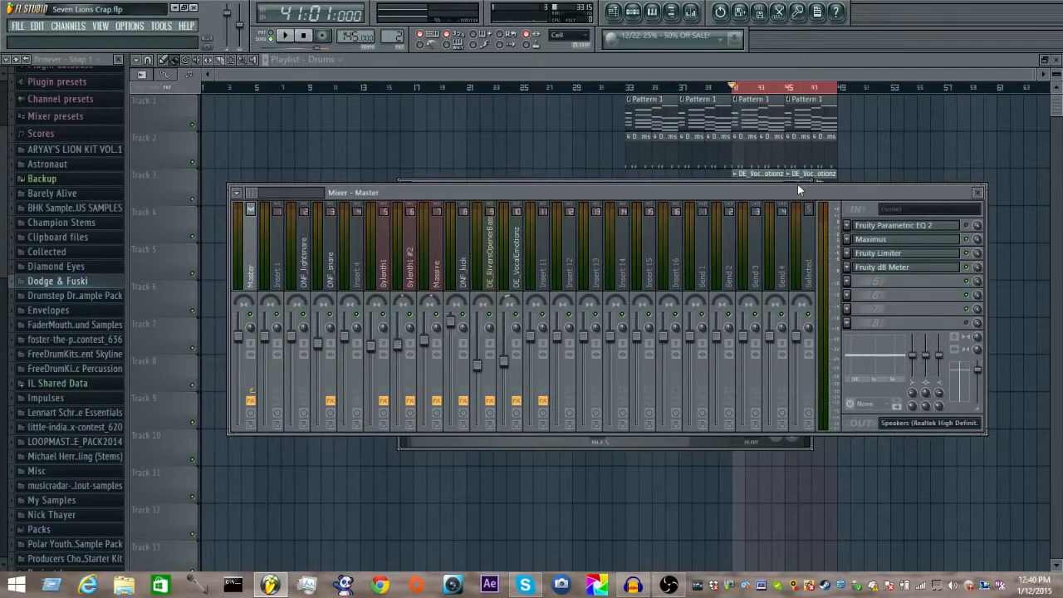
{"action": "left_click", "coordinate": [864, 239]}
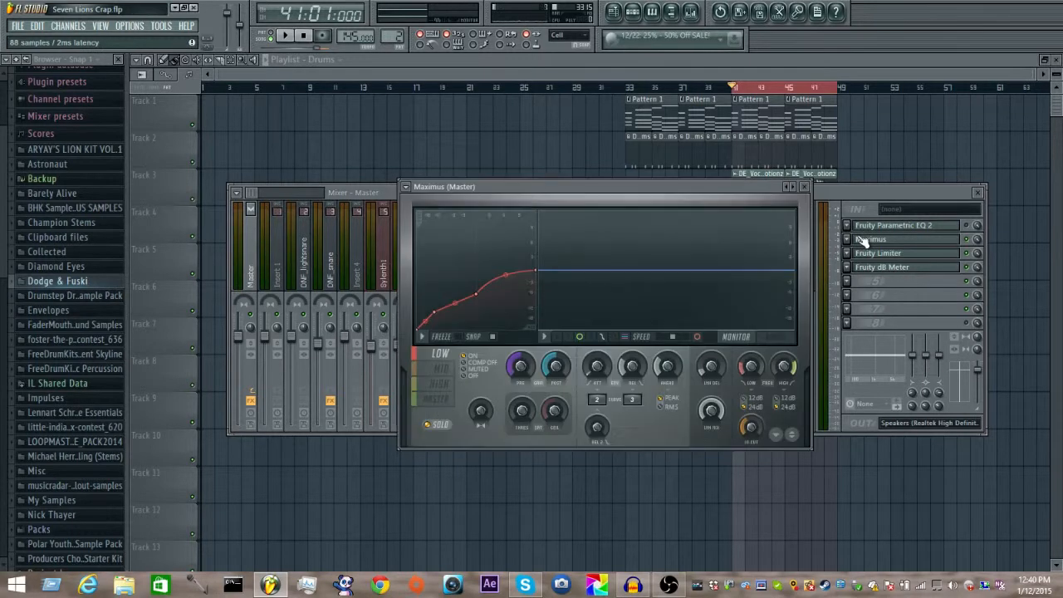
{"action": "key", "text": "space"}
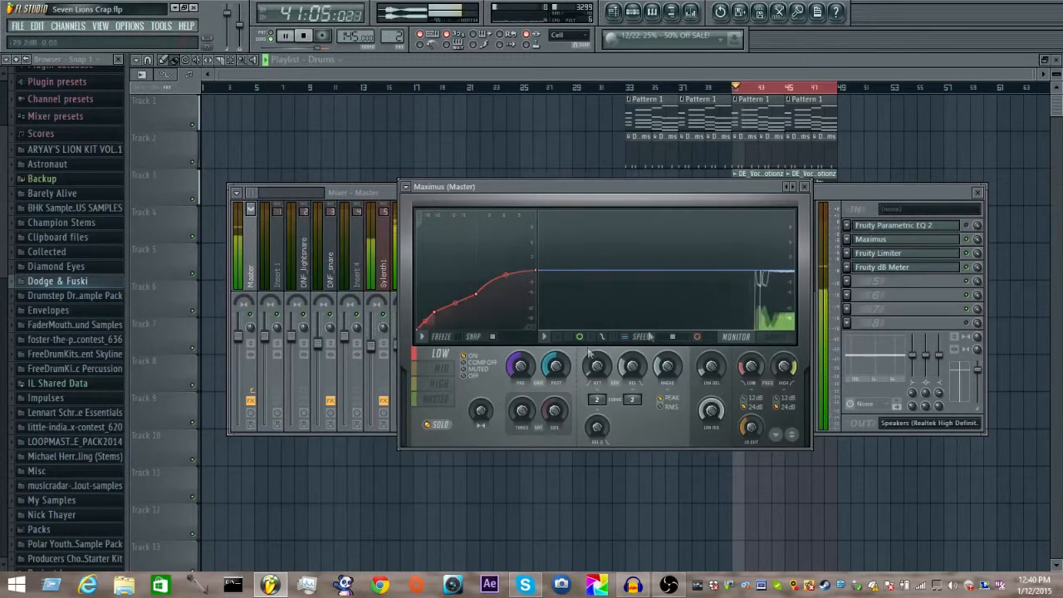
{"action": "key", "text": "space"}
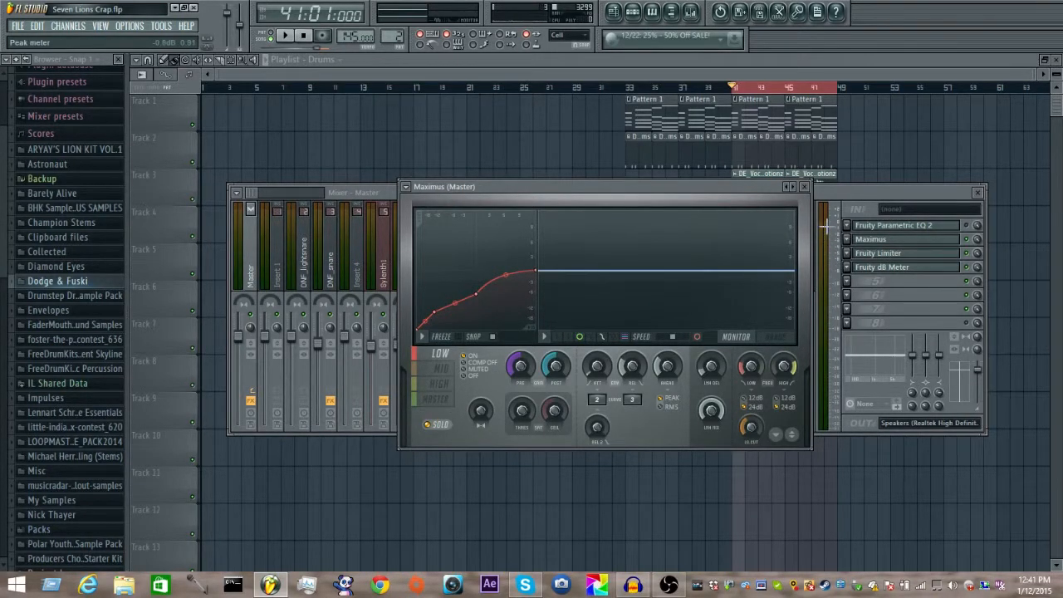
Step: Review the master band's settings in Maximus, close the plug-in and leave the Master track selected in the mixer
{"action": "left_click", "coordinate": [435, 400]}
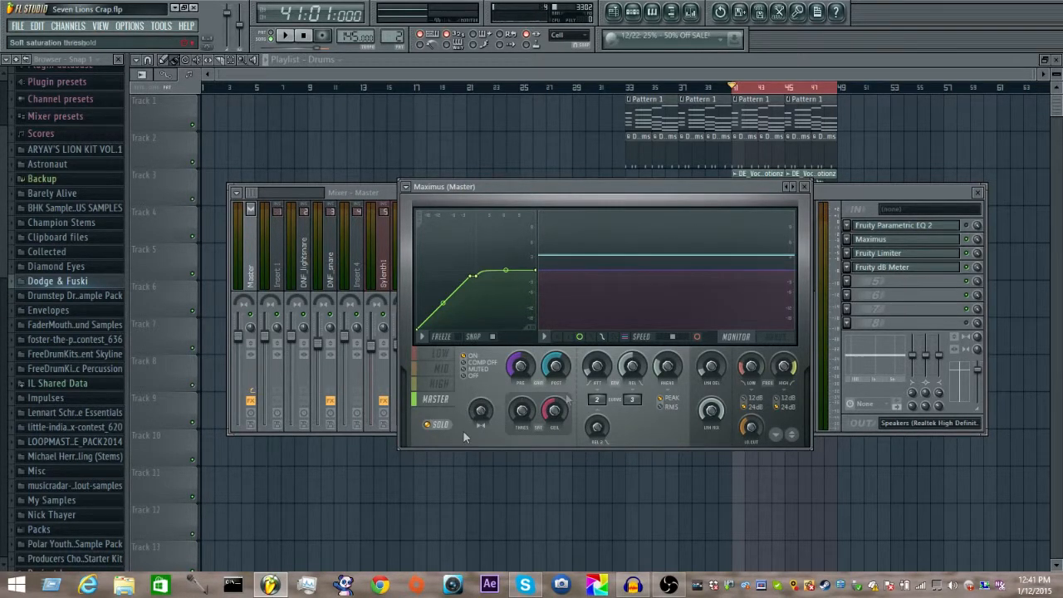
{"action": "left_click", "coordinate": [803, 186]}
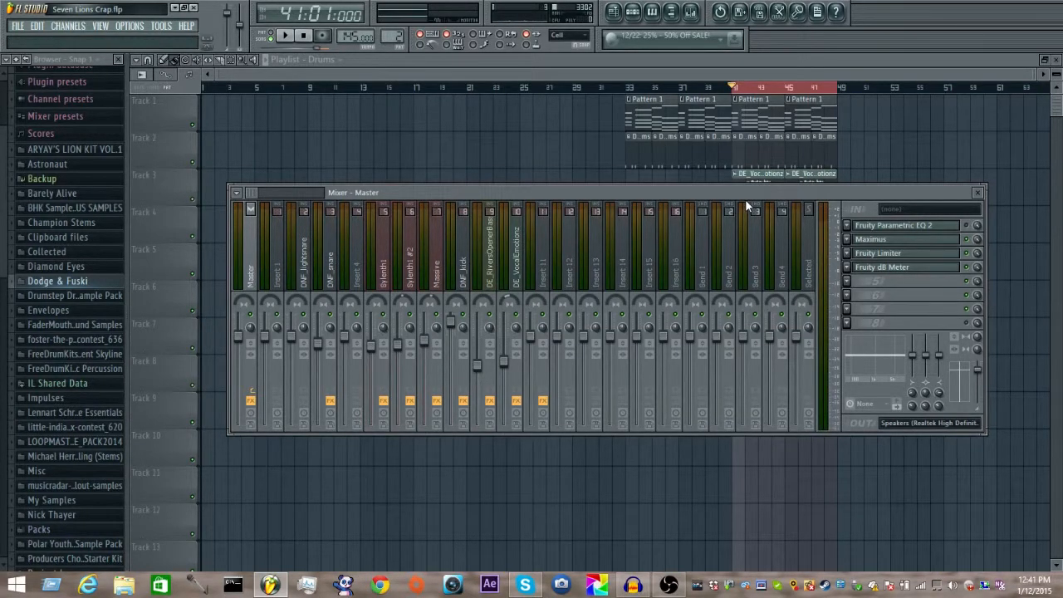
{"action": "right_click", "coordinate": [808, 237]}
{"action": "left_click", "coordinate": [822, 193]}
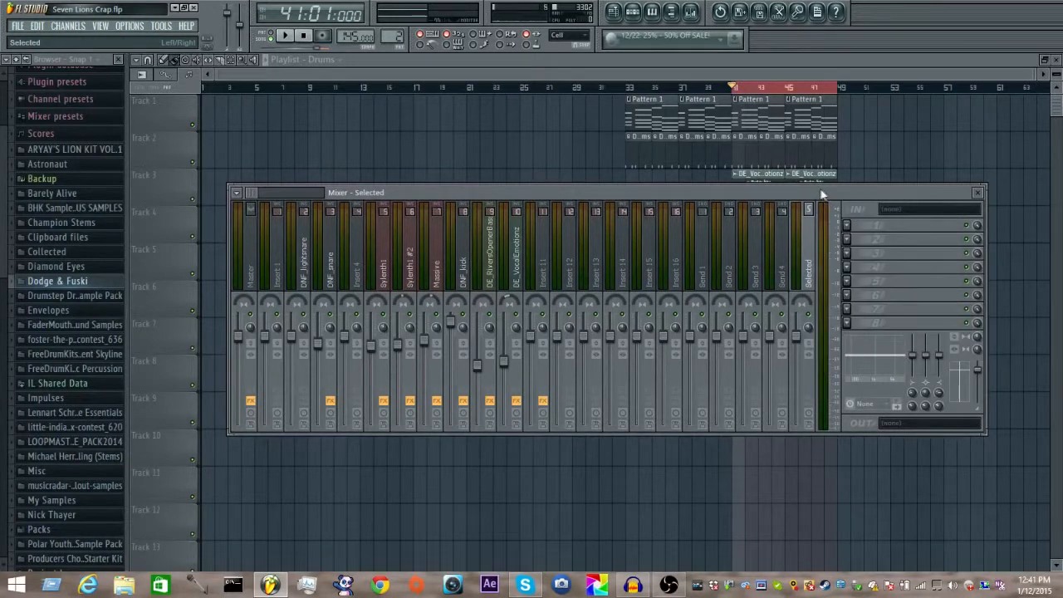
{"action": "left_click", "coordinate": [248, 288]}
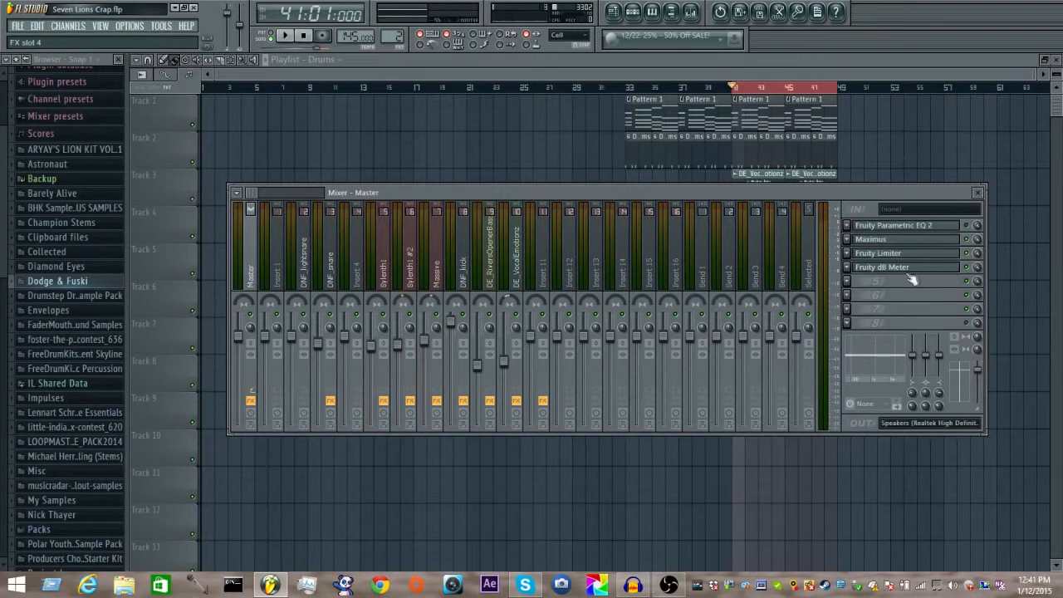